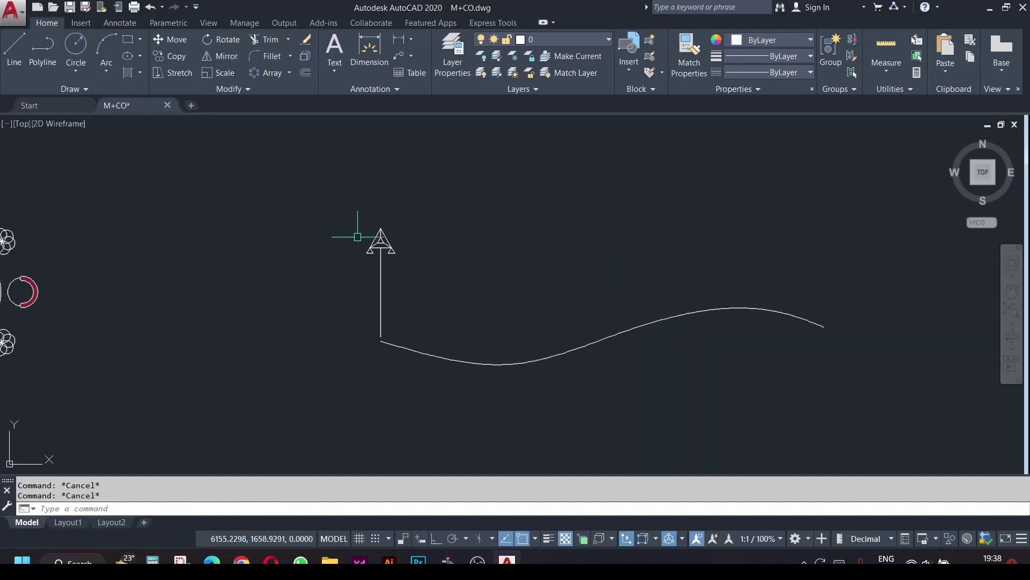
# Step: Try a path array of the arrow-shaped symbol and its vertical line along the wavy curve, and undo it
pyautogui.moveTo(437, 281); pyautogui.dragTo(413, 280, button='middle')
pyautogui.click(442, 297)
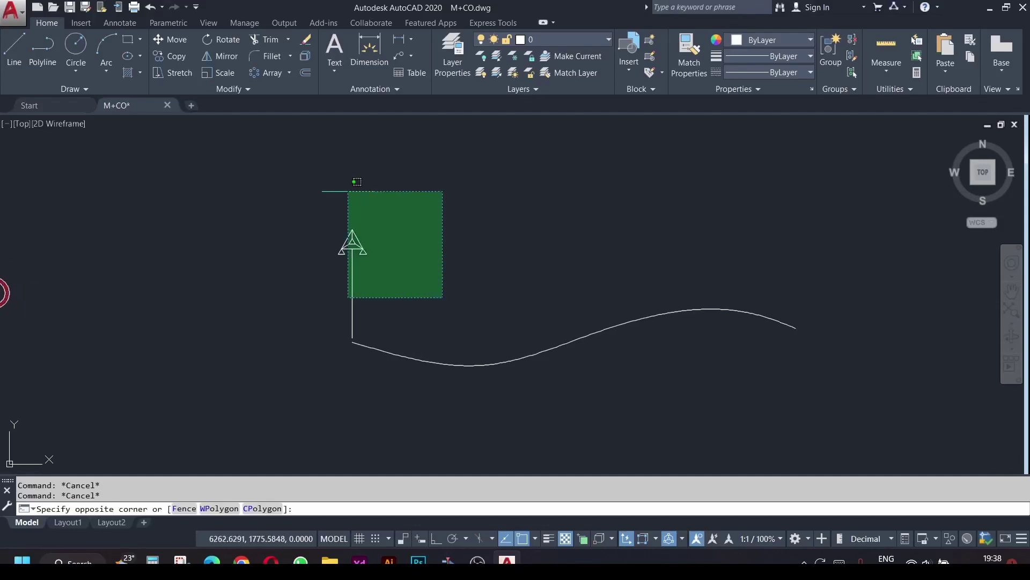
pyautogui.click(321, 178)
pyautogui.click(289, 72)
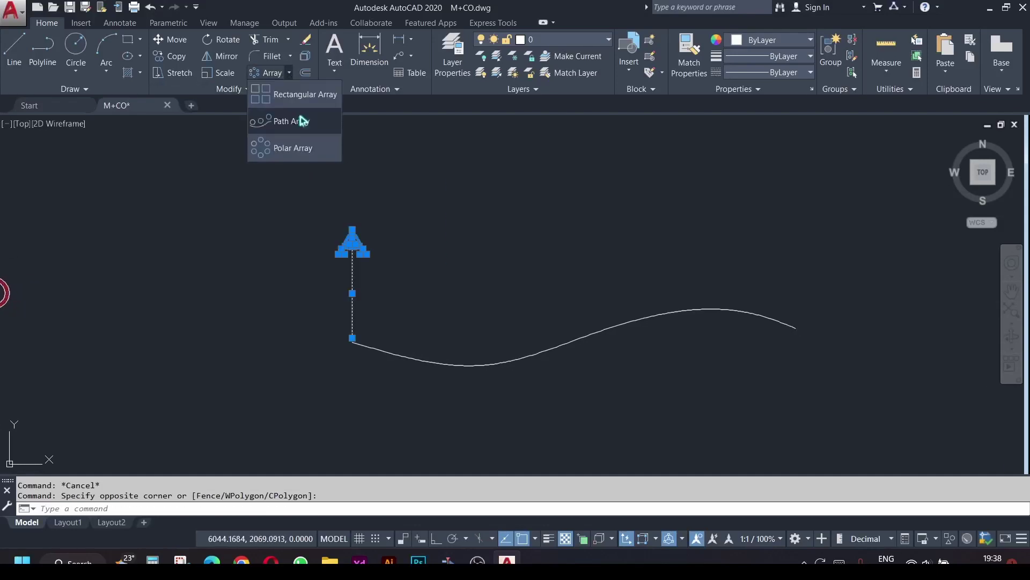
pyautogui.click(303, 126)
pyautogui.moveTo(532, 284); pyautogui.dragTo(518, 291, button='middle')
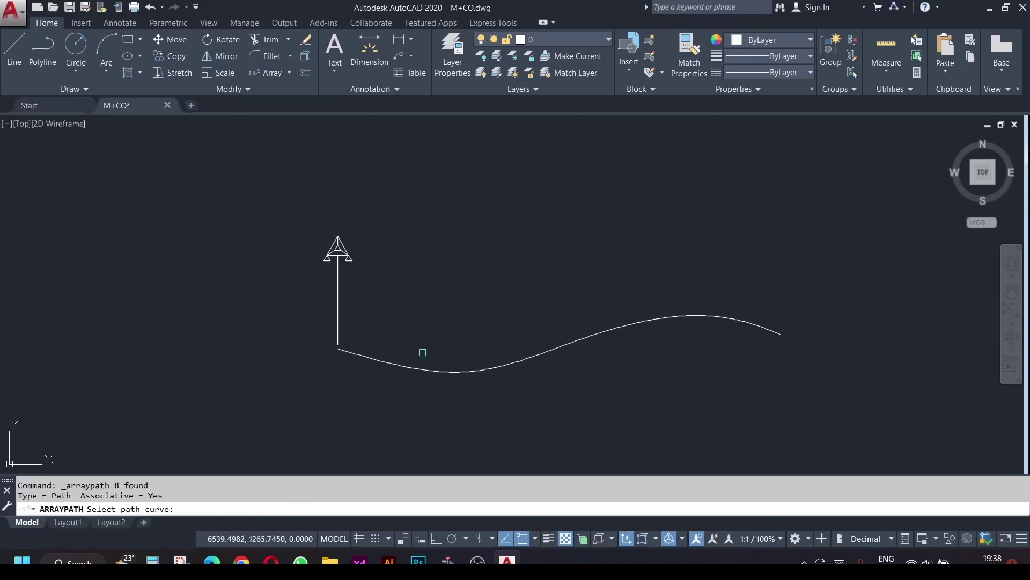
pyautogui.click(380, 364)
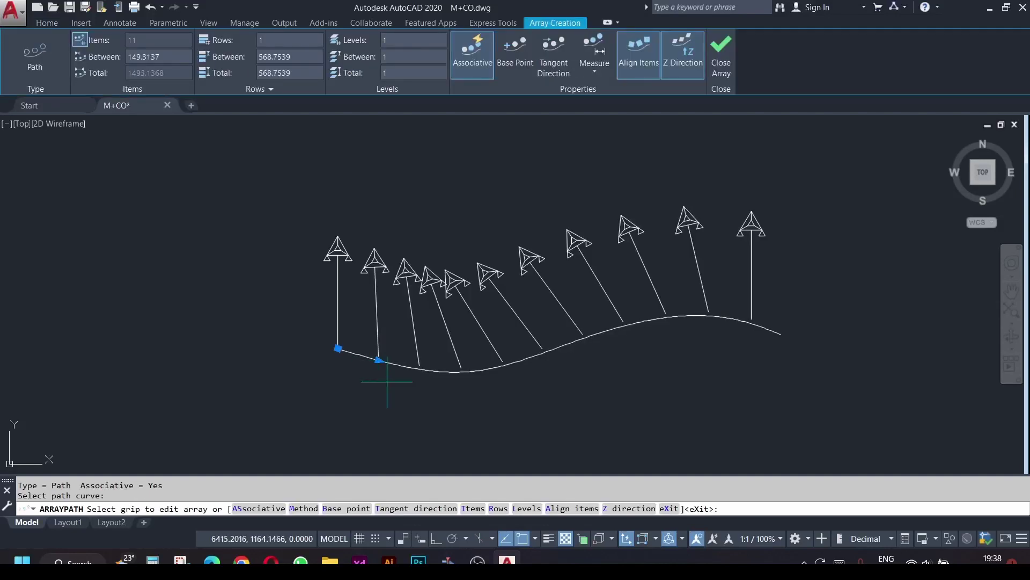
pyautogui.click(721, 60)
pyautogui.hotkey('ctrl', 'z')
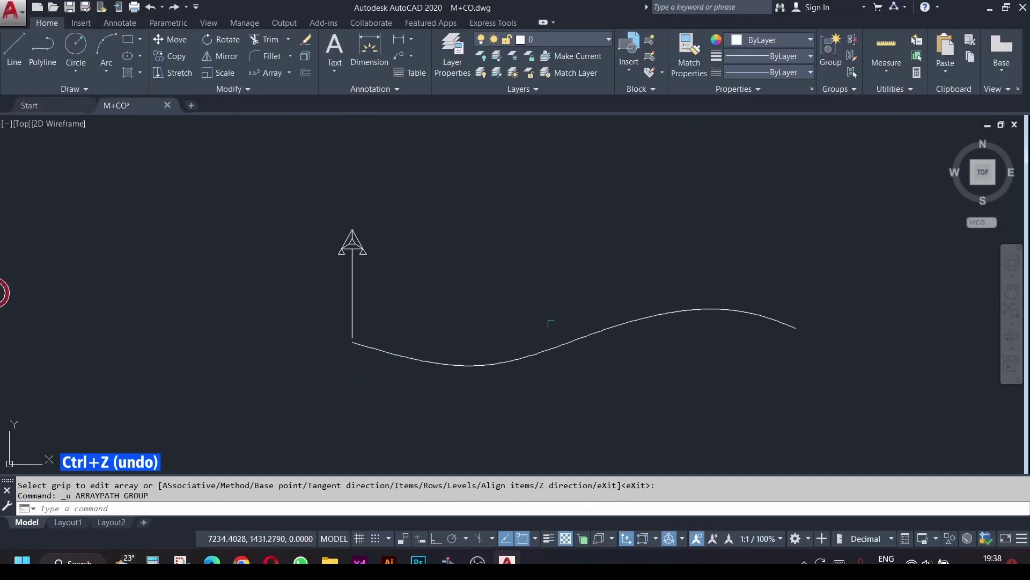
# Step: Create a path array of the arrow-shaped symbol and its vertical line, using the wavy curve as the path
pyautogui.click(289, 73)
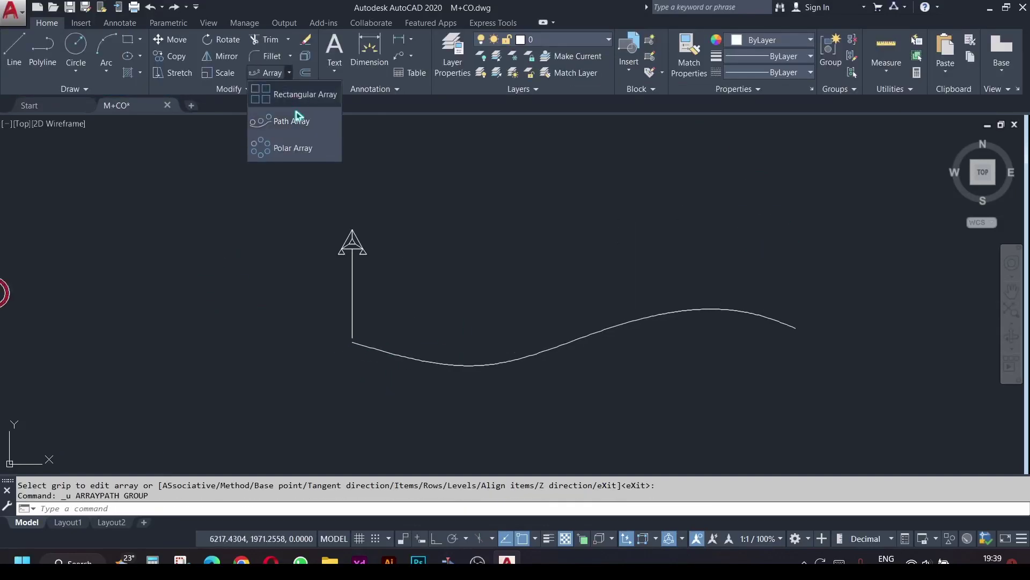
pyautogui.click(289, 73)
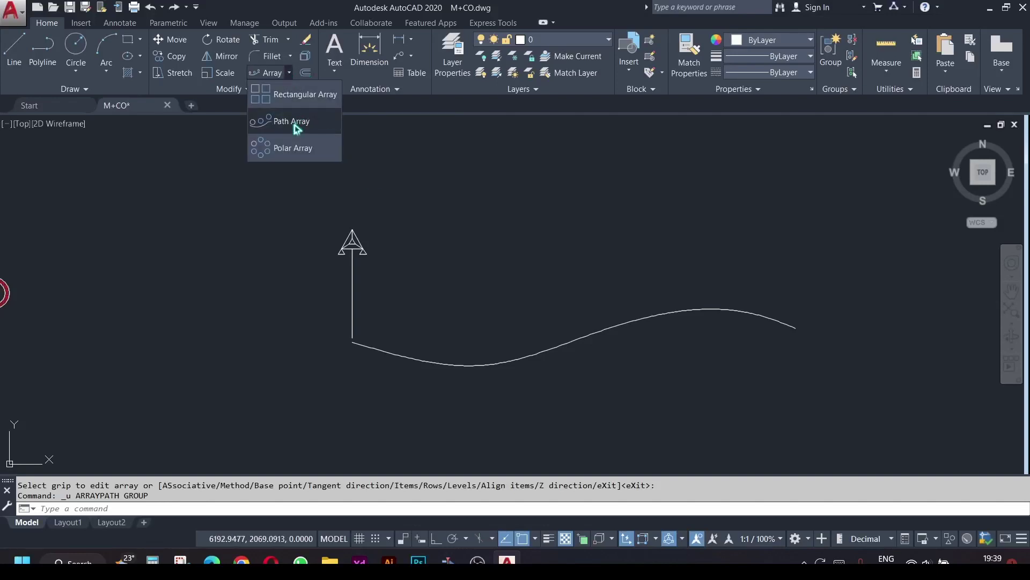
pyautogui.click(294, 122)
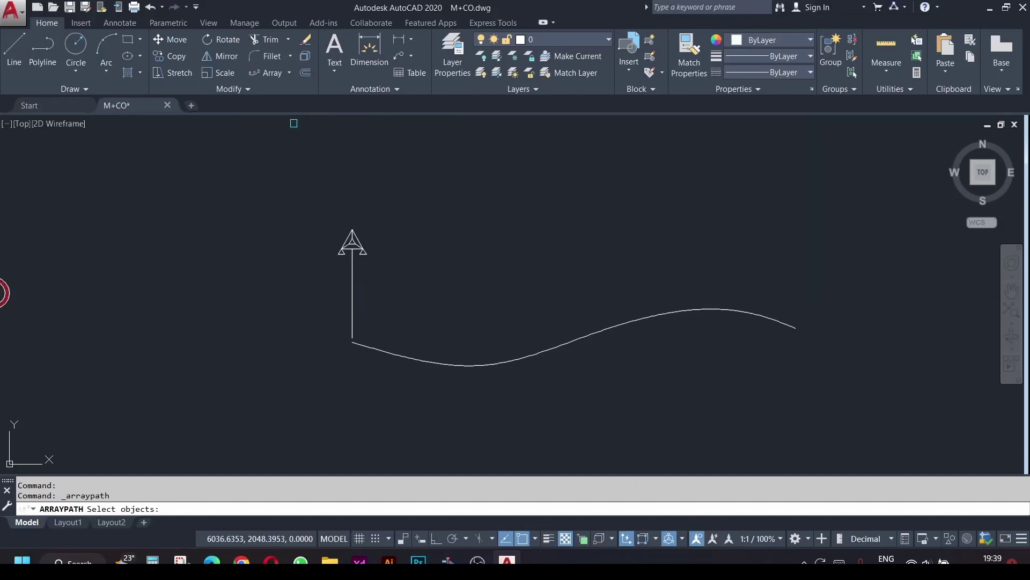
pyautogui.click(406, 287)
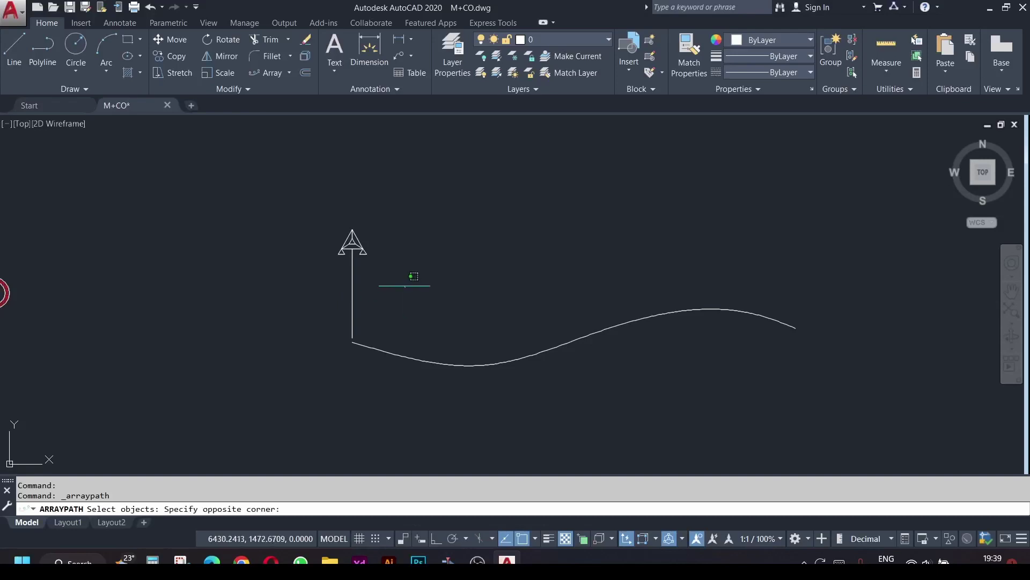
pyautogui.click(287, 195)
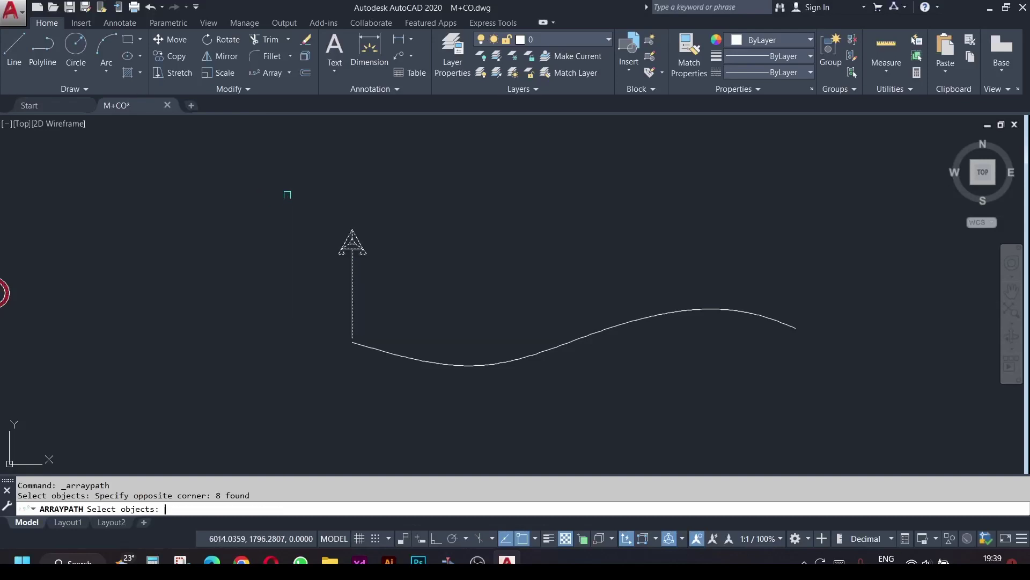
pyautogui.press('Return')
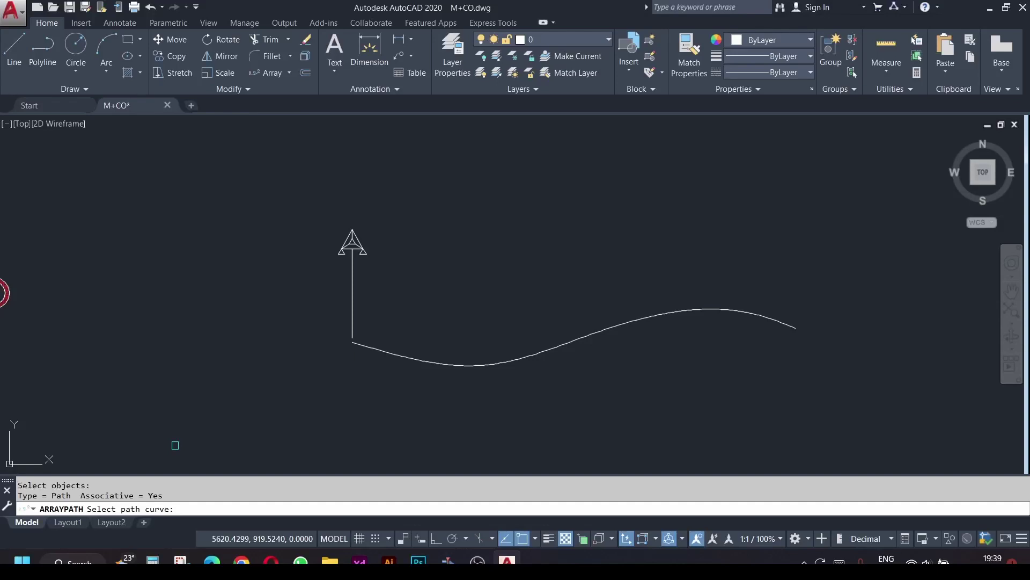
pyautogui.click(361, 345)
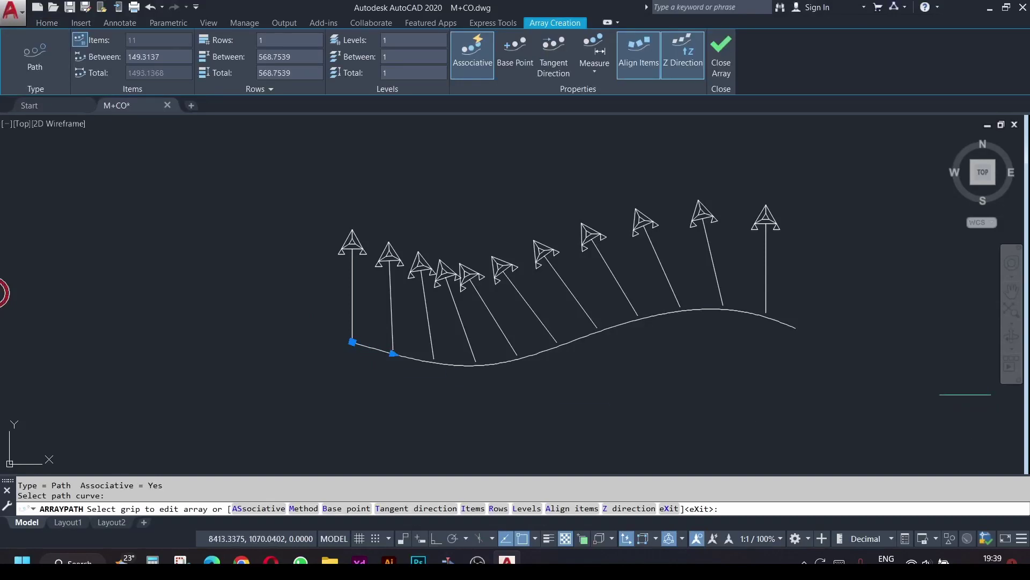
# Step: Examine how the arrayed symbols are spaced and oriented along the curve
pyautogui.moveTo(886, 368); pyautogui.dragTo(856, 380, button='middle')
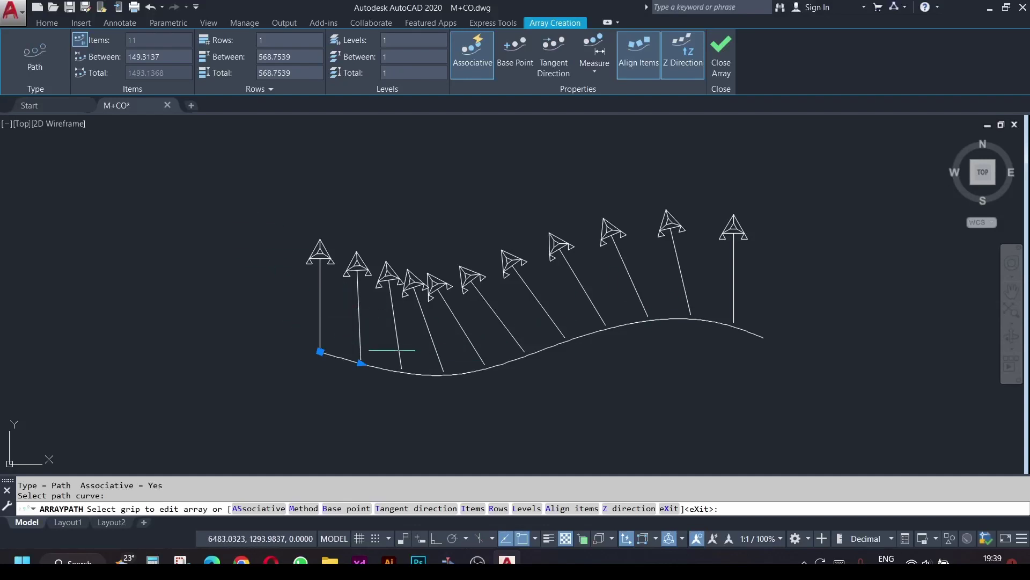
pyautogui.scroll(10, 315, 367)
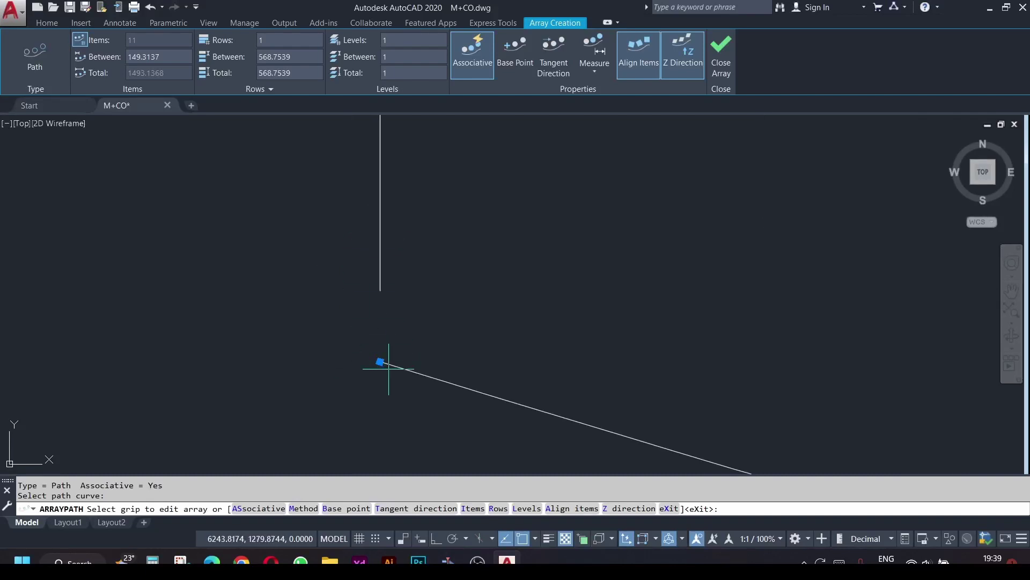
pyautogui.moveTo(526, 329); pyautogui.dragTo(244, 249, button='middle')
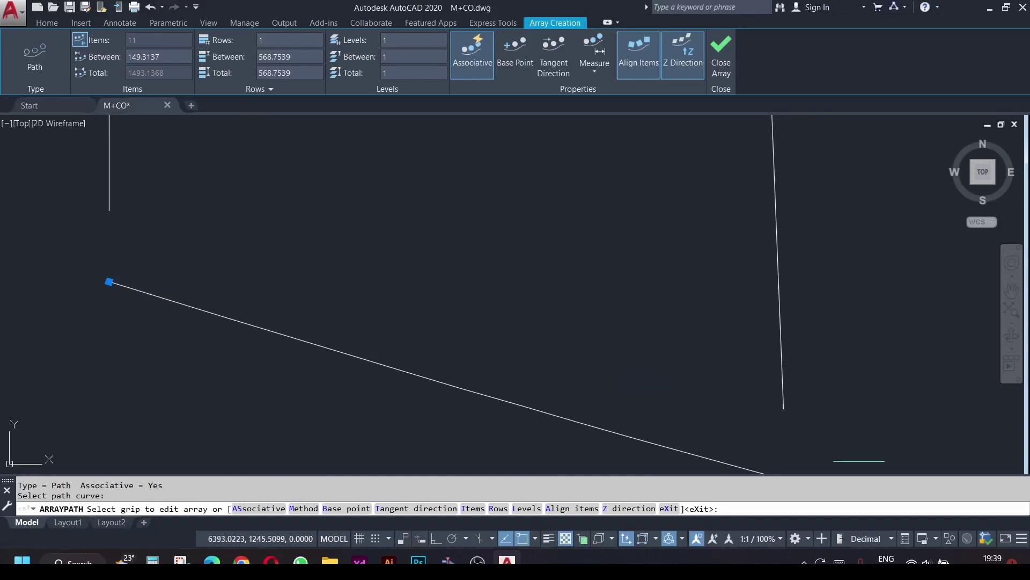
pyautogui.moveTo(883, 402); pyautogui.dragTo(579, 329, button='middle')
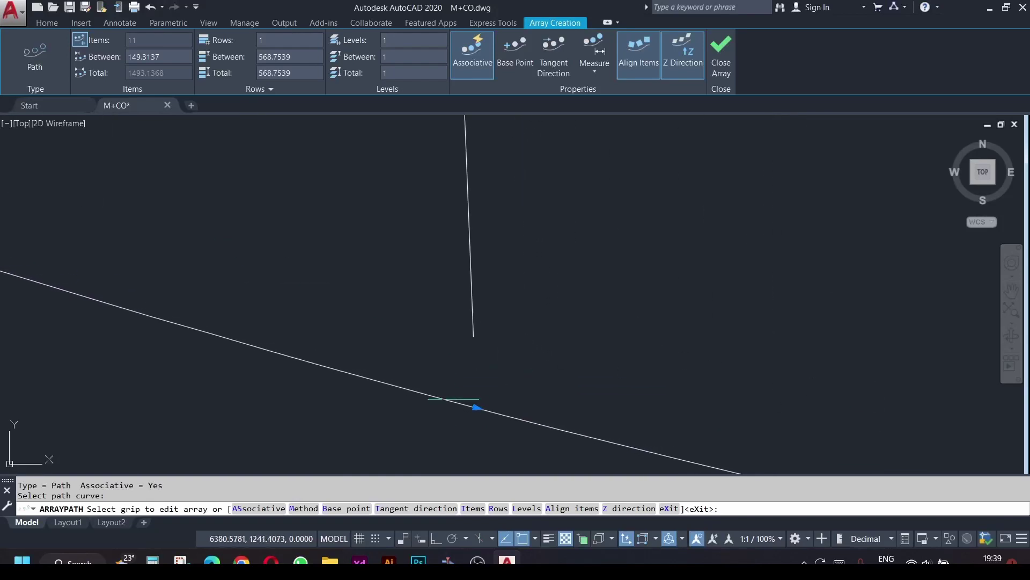
pyautogui.scroll(-6, 469, 346)
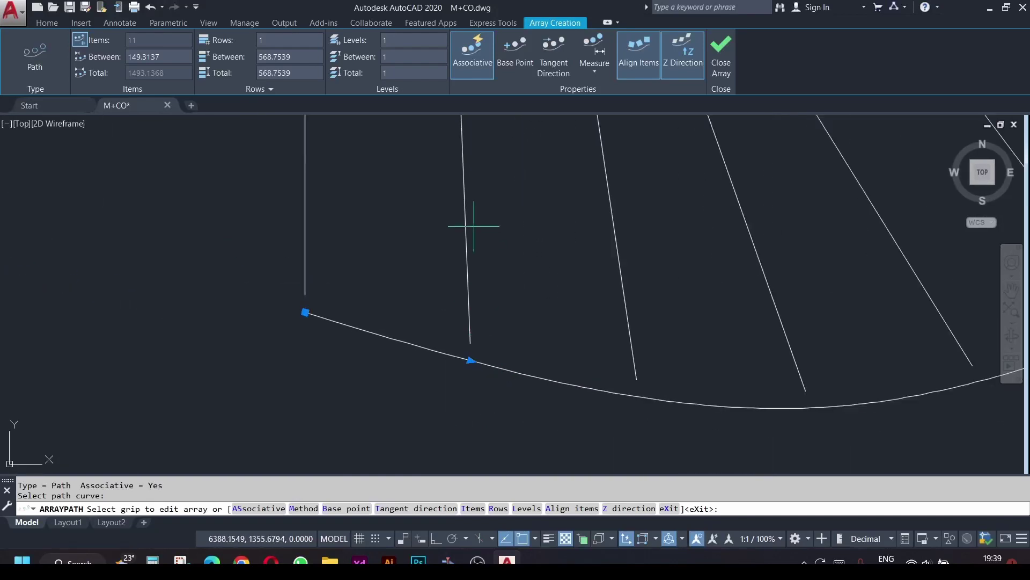
pyautogui.moveTo(627, 410); pyautogui.dragTo(463, 434, button='middle')
pyautogui.moveTo(808, 394); pyautogui.dragTo(718, 412, button='middle')
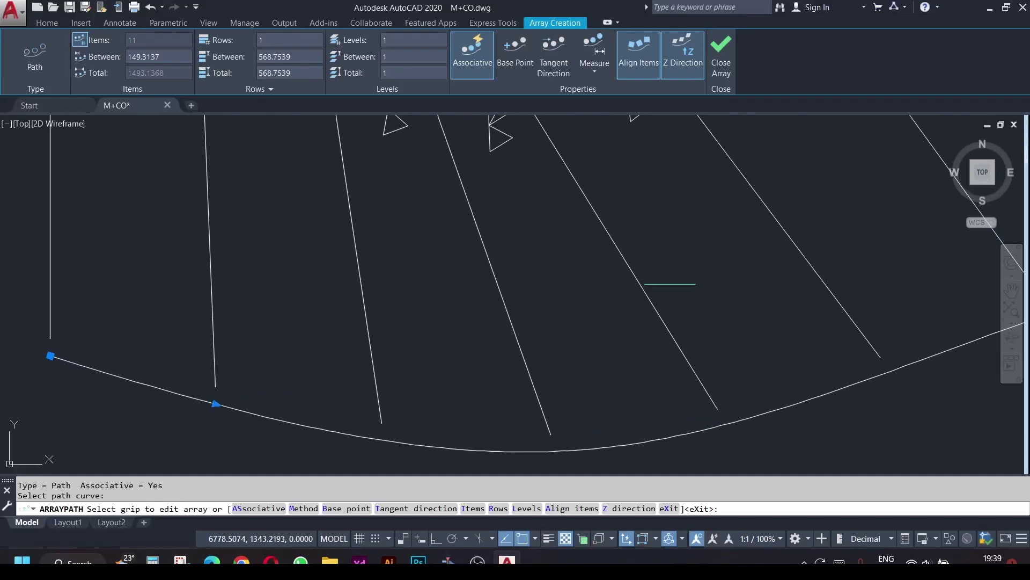
pyautogui.scroll(-5, 670, 285)
pyautogui.moveTo(710, 290); pyautogui.dragTo(485, 339, button='middle')
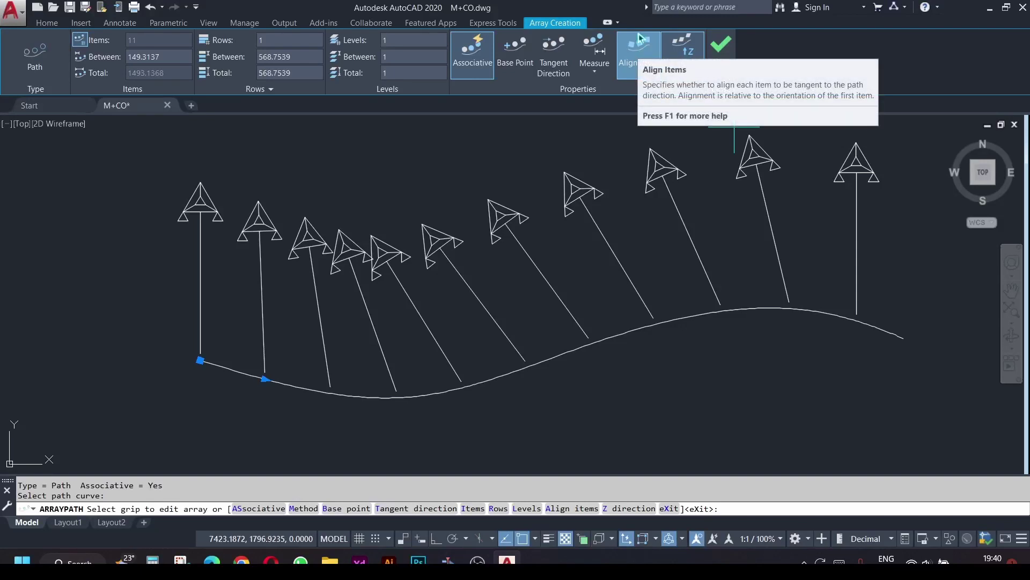
# Step: Turn off Align Items for the path array and set the spacing between items to 100
pyautogui.click(651, 62)
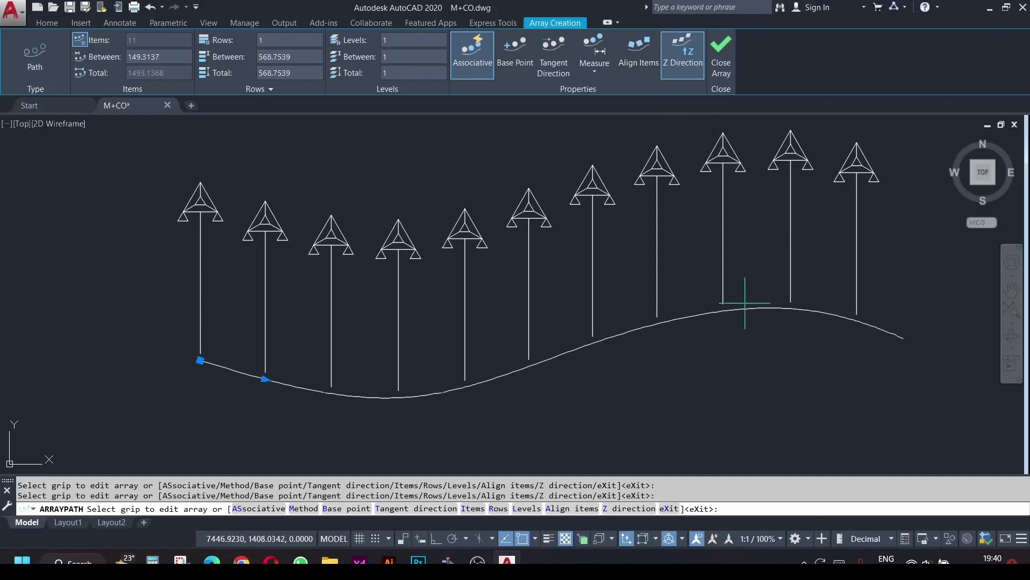
pyautogui.moveTo(739, 307); pyautogui.dragTo(671, 322, button='middle')
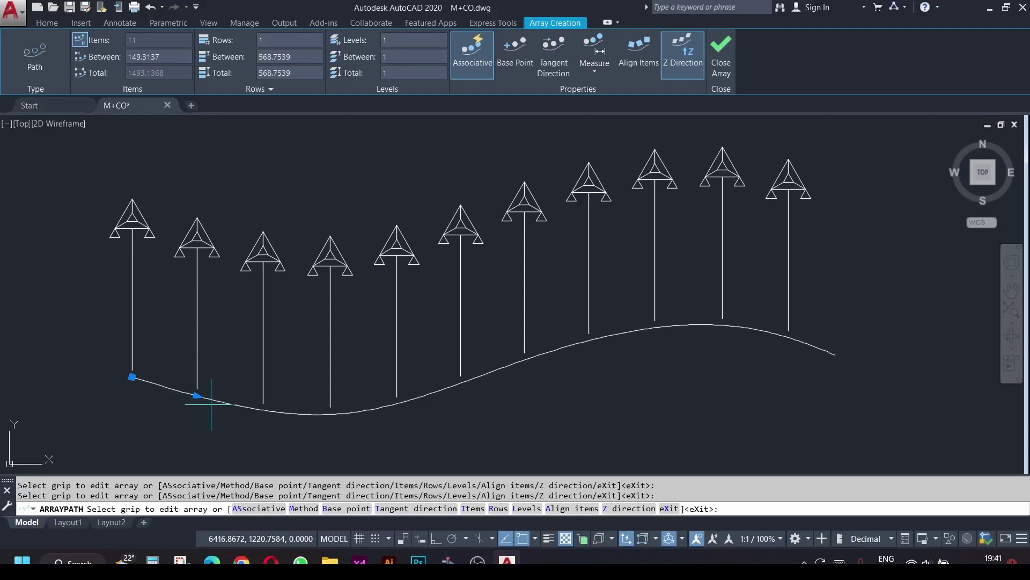
pyautogui.click(151, 58)
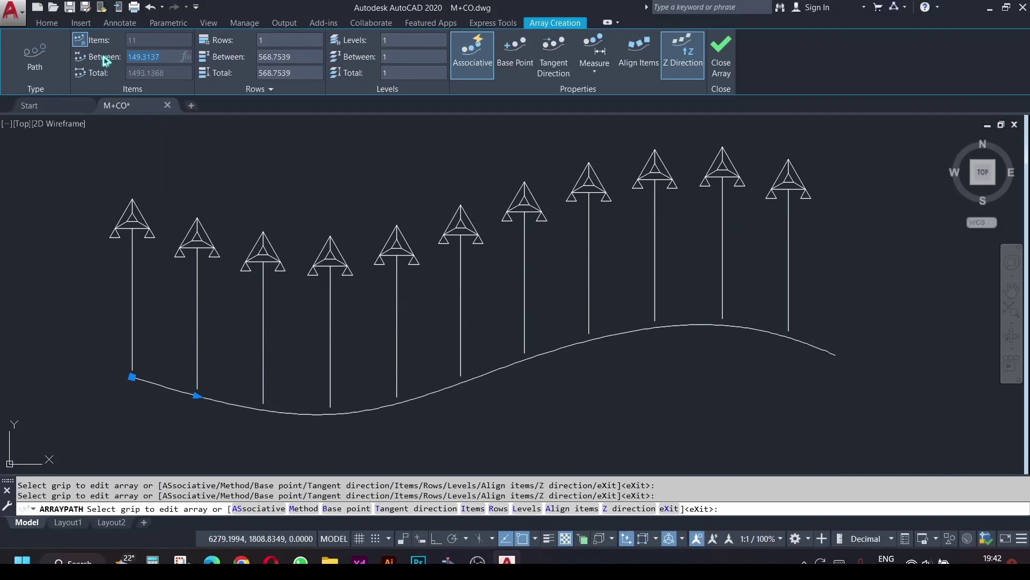
pyautogui.press('Return')
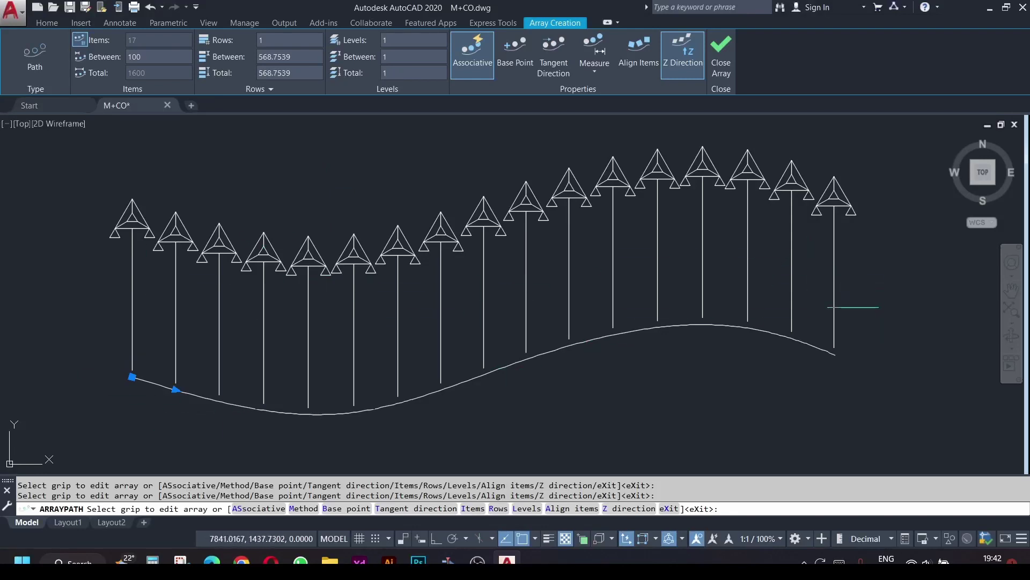
# Step: Try item spacings of 50, 100 and 200 for the path array
pyautogui.click(155, 56)
pyautogui.write('50')
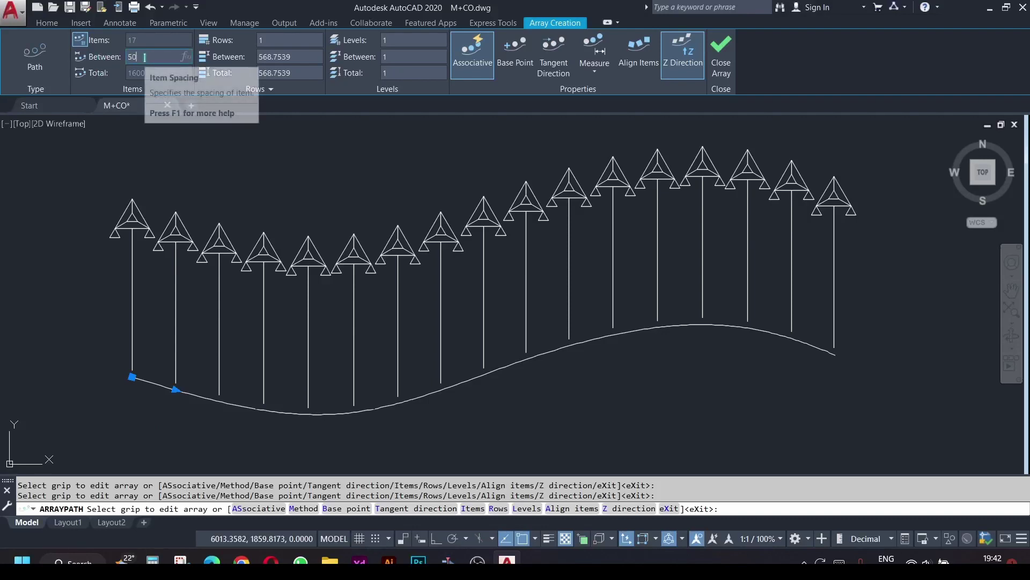
pyautogui.press('Return')
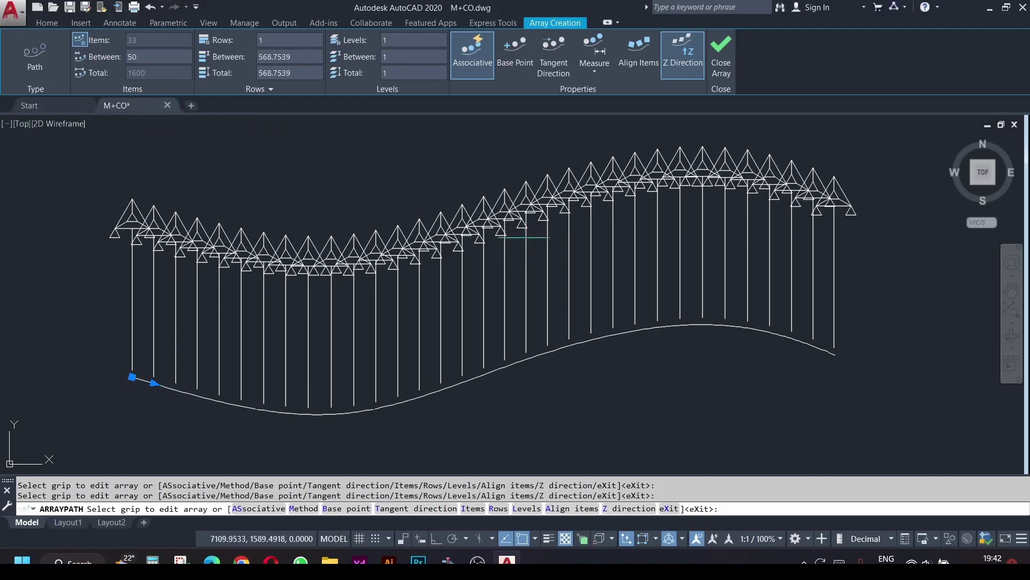
pyautogui.click(145, 56)
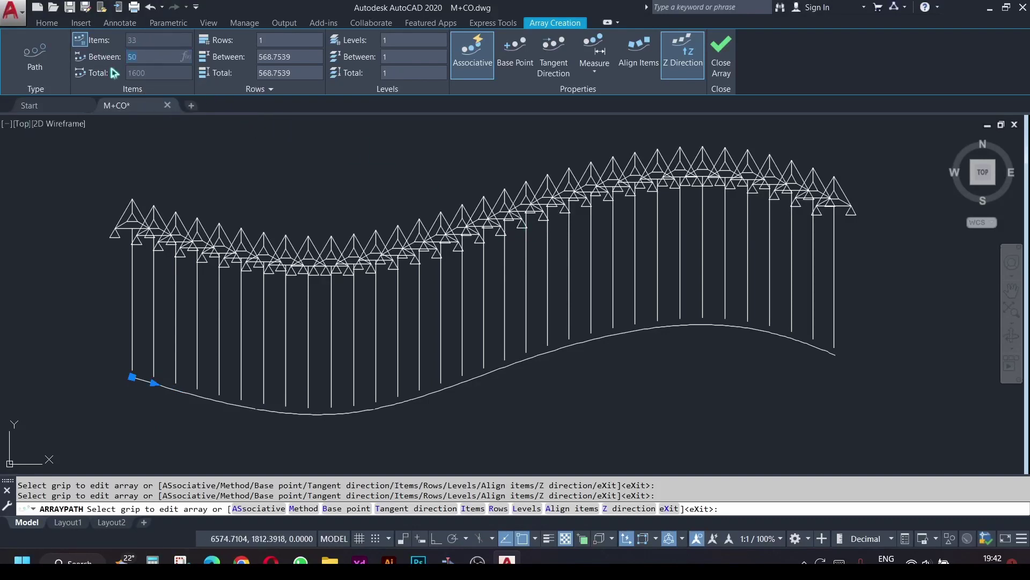
pyautogui.write('100')
pyautogui.press('Return')
pyautogui.write('200')
pyautogui.press('Return')
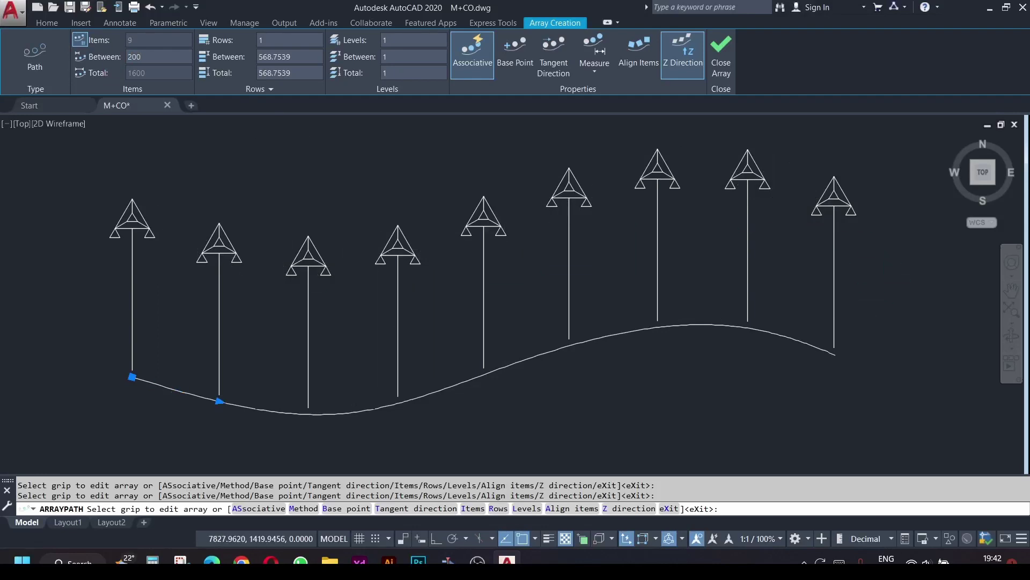
# Step: Try an item spacing of 180 in the path array and settle on a spacing of 150
pyautogui.scroll(-2, 625, 356)
pyautogui.click(147, 56)
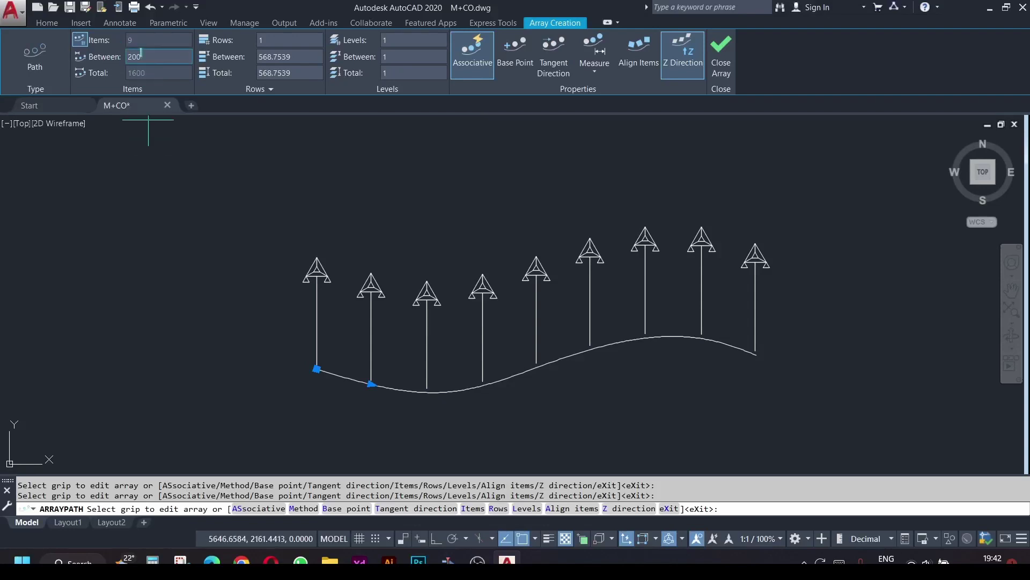
pyautogui.moveTo(143, 55); pyautogui.dragTo(128, 66)
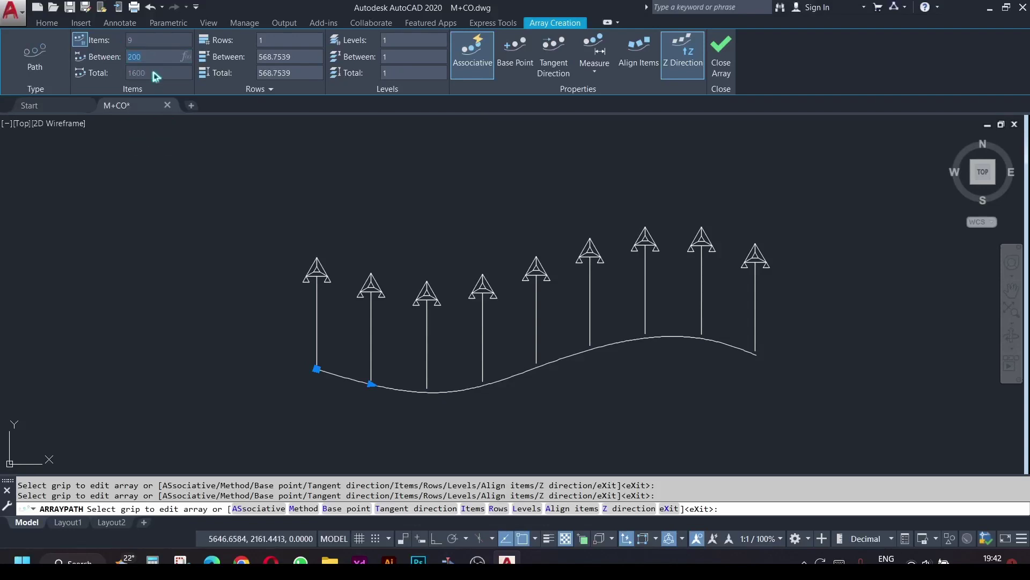
pyautogui.write('180')
pyautogui.press('Return')
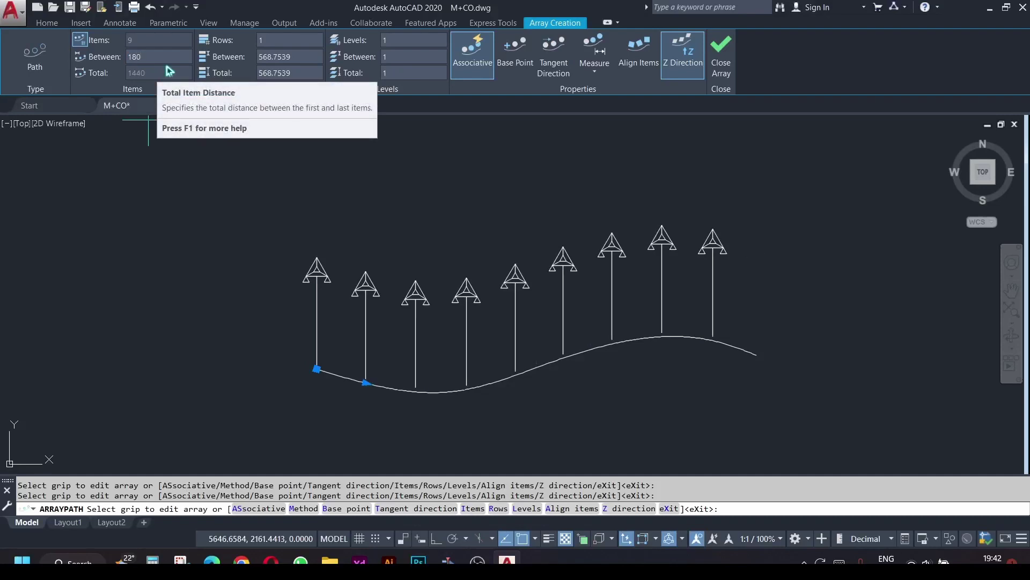
pyautogui.click(134, 58)
pyautogui.write('1')
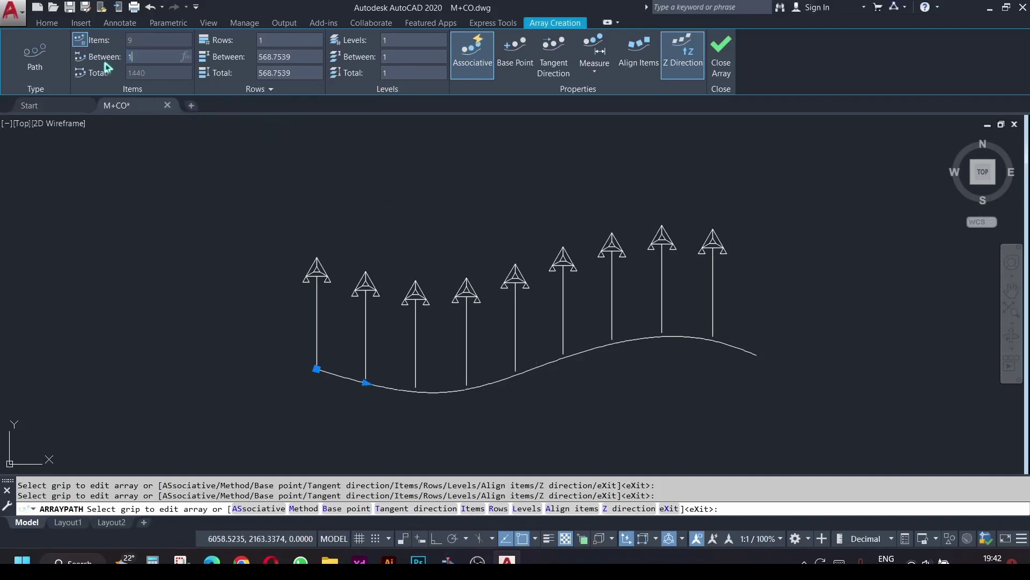
pyautogui.write('50')
pyautogui.press('Return')
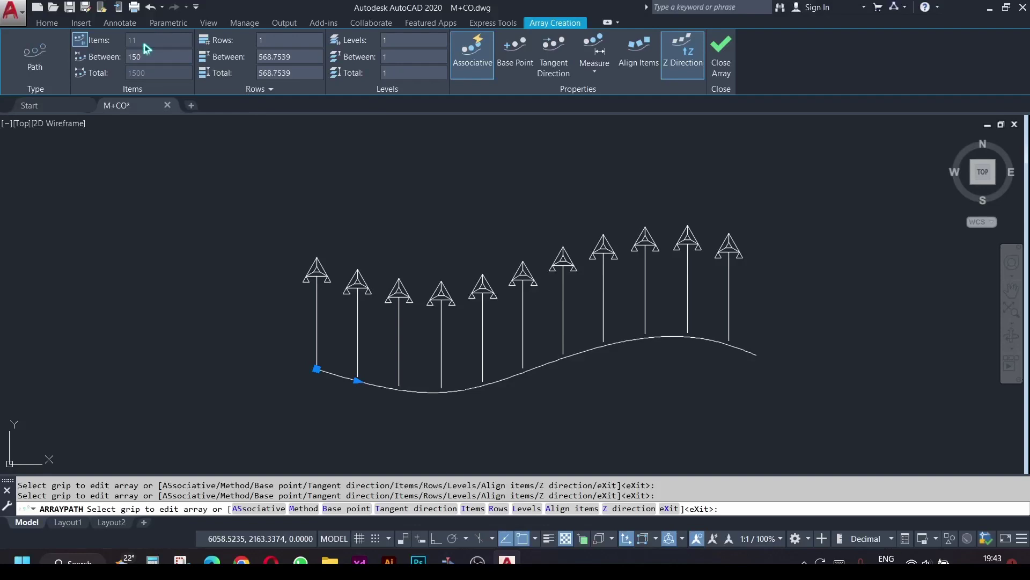
# Step: Switch the path array's method to Divide and try item counts of 10 and 20
pyautogui.click(603, 63)
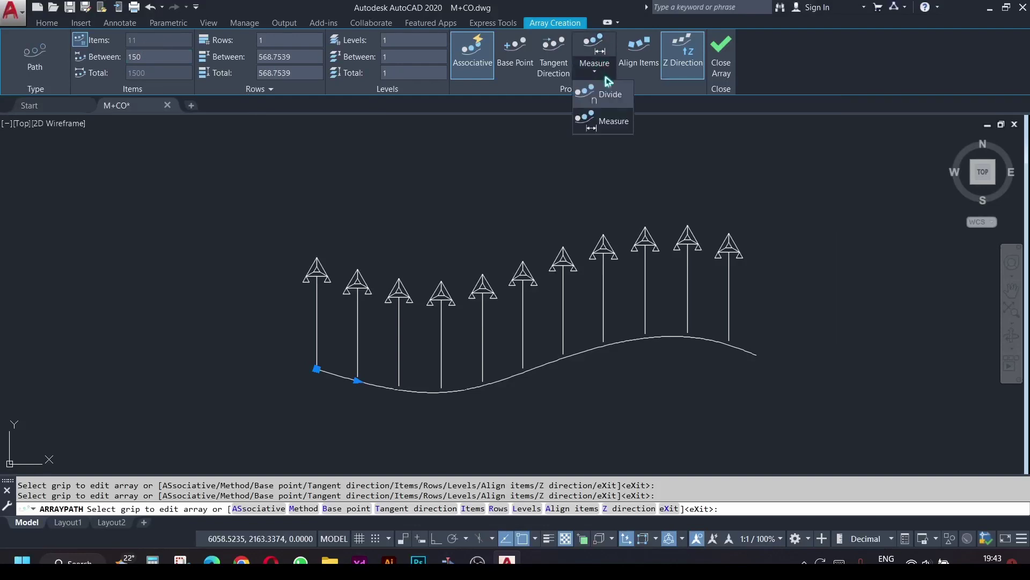
pyautogui.click(608, 97)
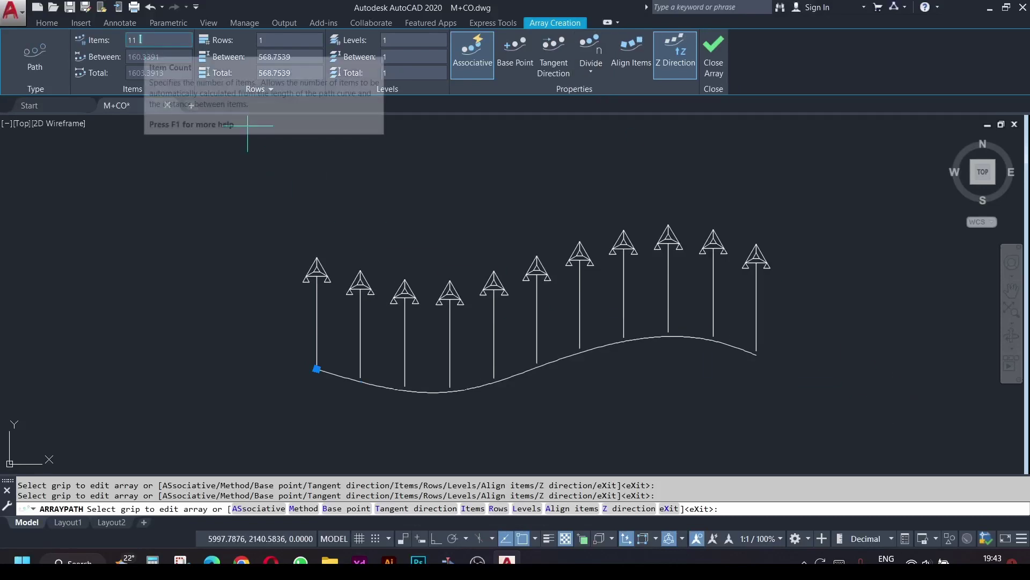
pyautogui.moveTo(140, 41); pyautogui.dragTo(114, 40)
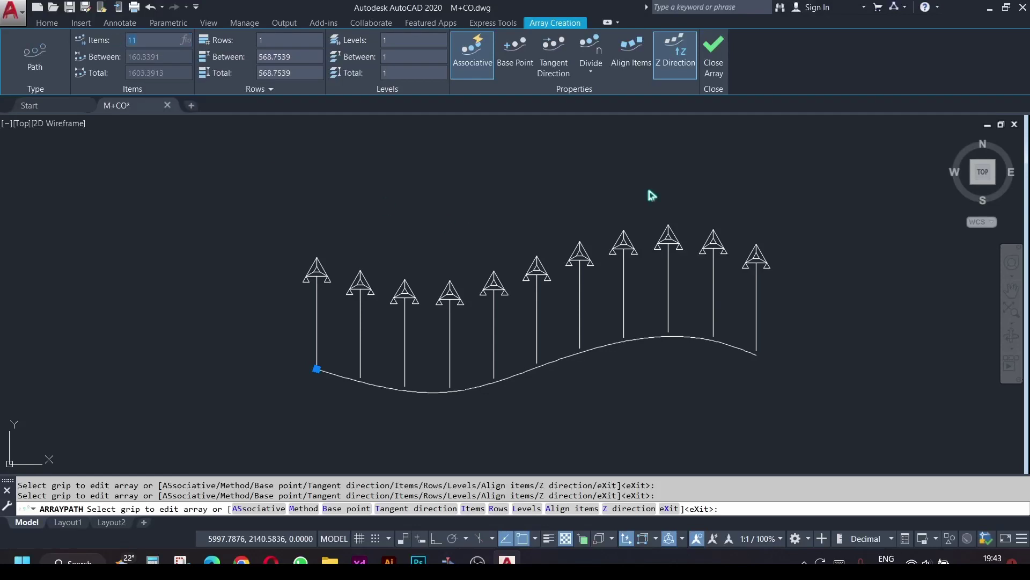
pyautogui.write('10')
pyautogui.press('Return')
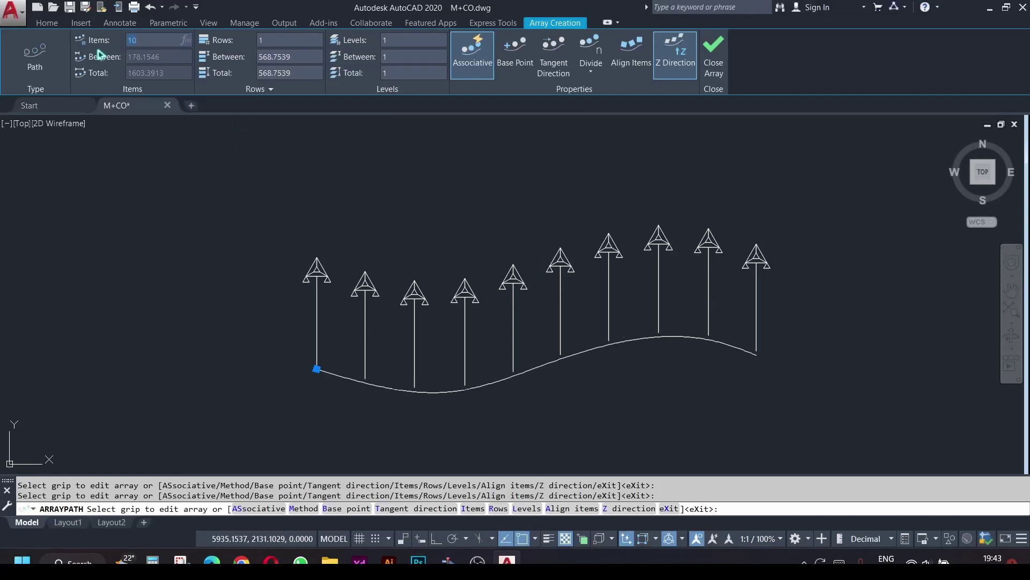
pyautogui.press('Return')
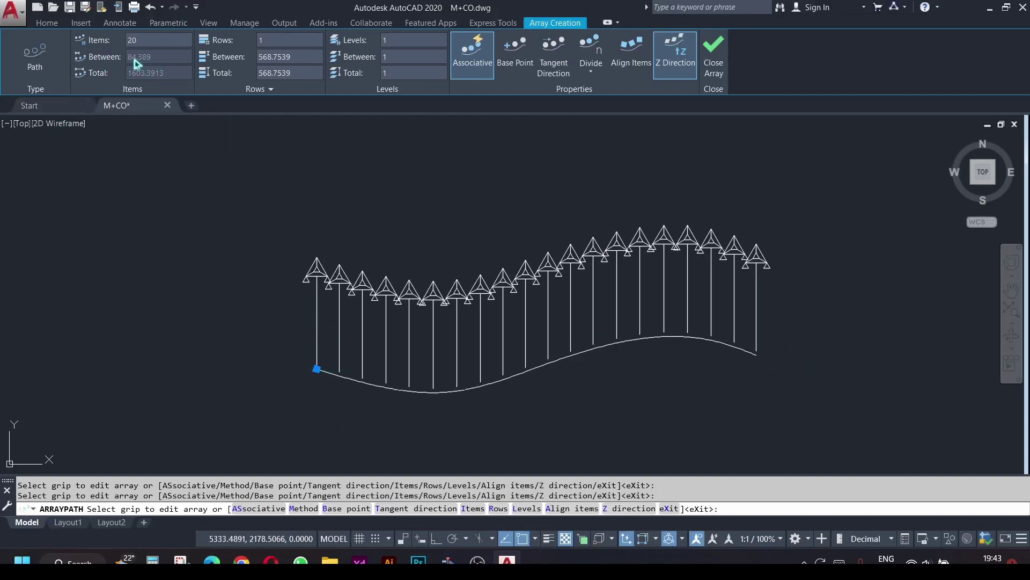
# Step: Set the number of items in the path array to 15
pyautogui.click(129, 43)
pyautogui.click(143, 44)
pyautogui.press('BackSpace')
pyautogui.press('BackSpace')
pyautogui.write('15')
pyautogui.press('Return')
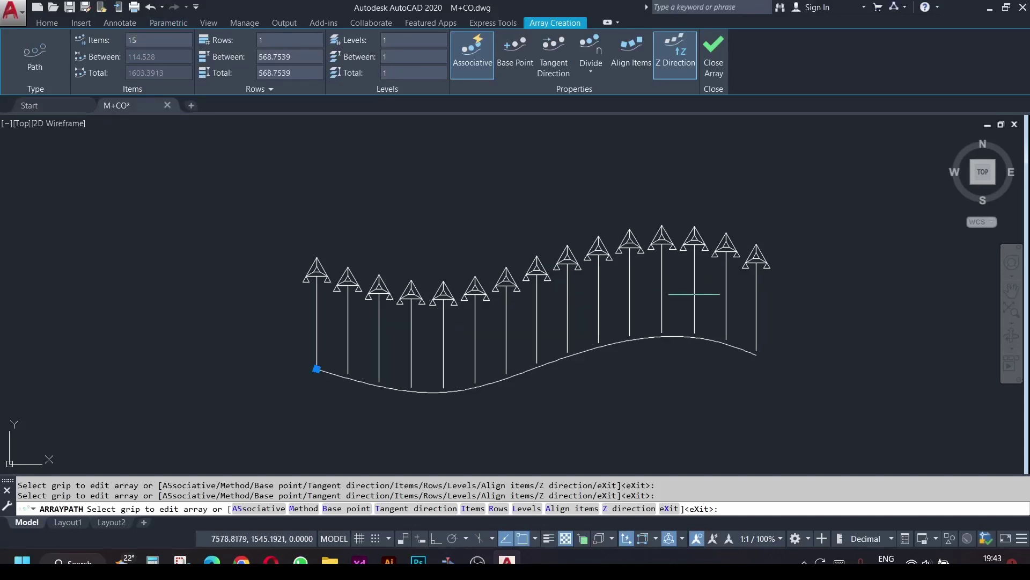
# Step: Try two rows and three rows for the path array
pyautogui.moveTo(672, 271); pyautogui.dragTo(652, 278, button='middle')
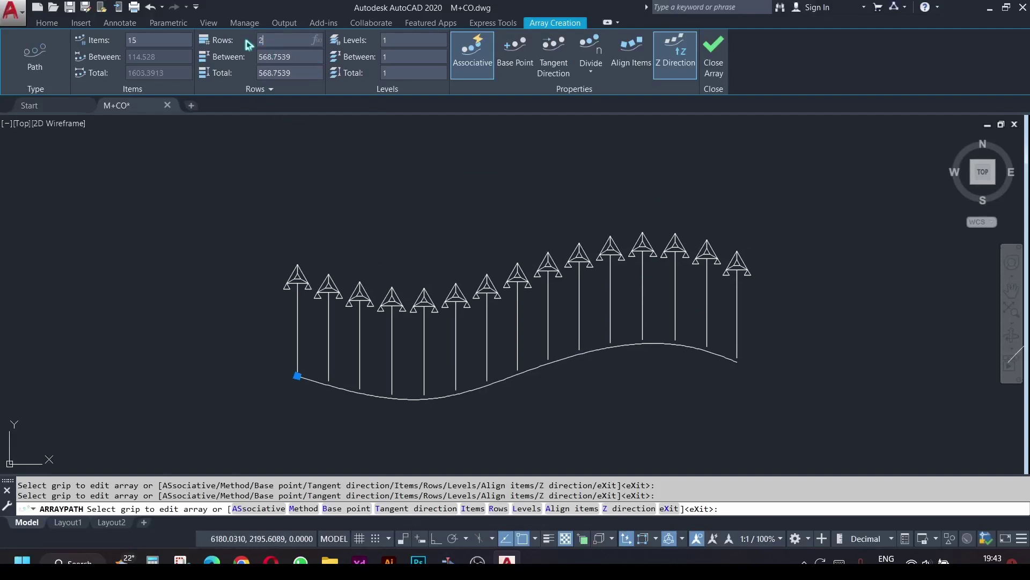
pyautogui.press('Return')
pyautogui.scroll(-2, 722, 317)
pyautogui.moveTo(268, 41); pyautogui.dragTo(238, 37)
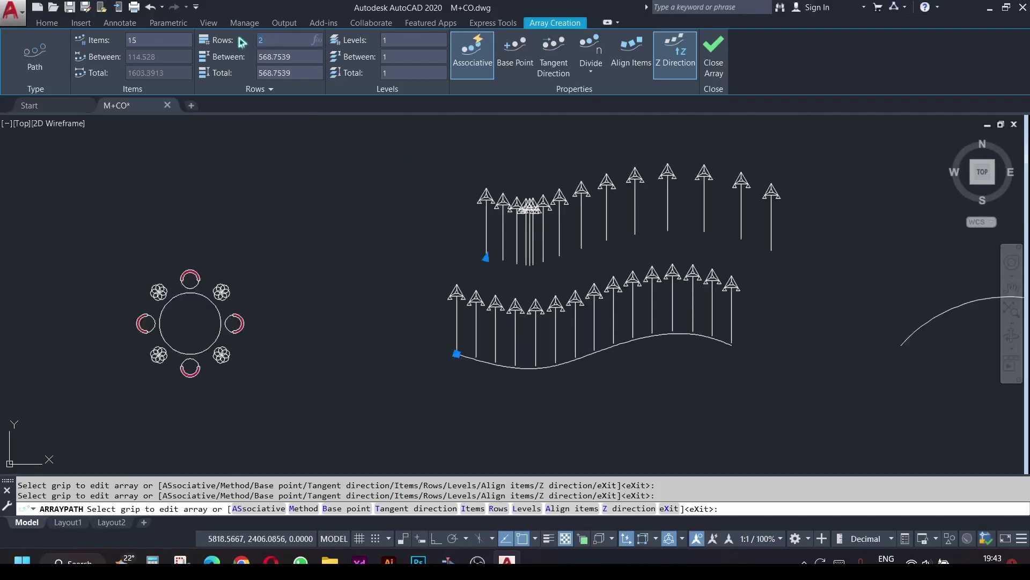
pyautogui.write('3')
pyautogui.press('Tab')
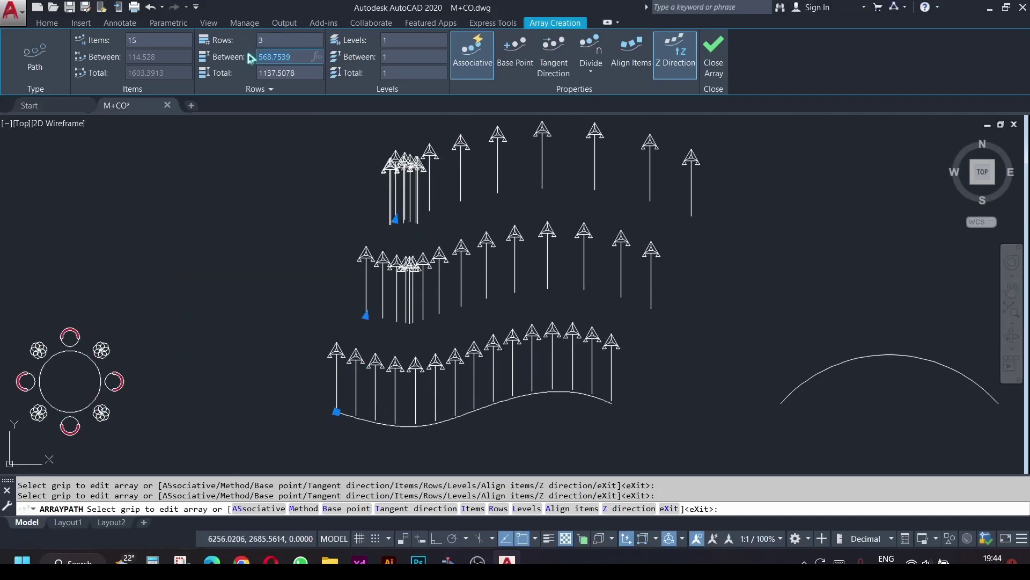
# Step: Try a row spacing of 200, set the spacing between rows to 500, and finish the array
pyautogui.press('Return')
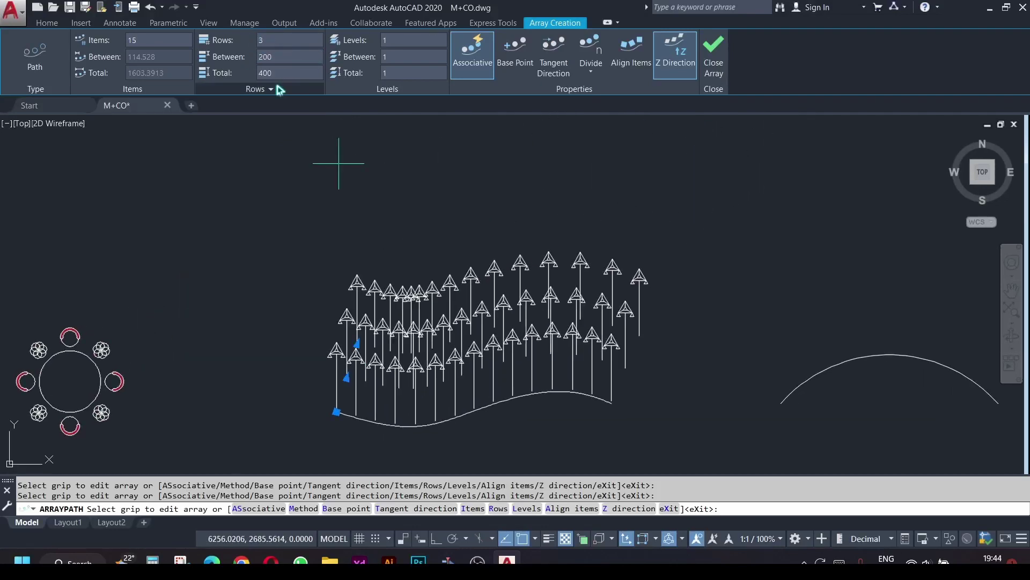
pyautogui.write('50')
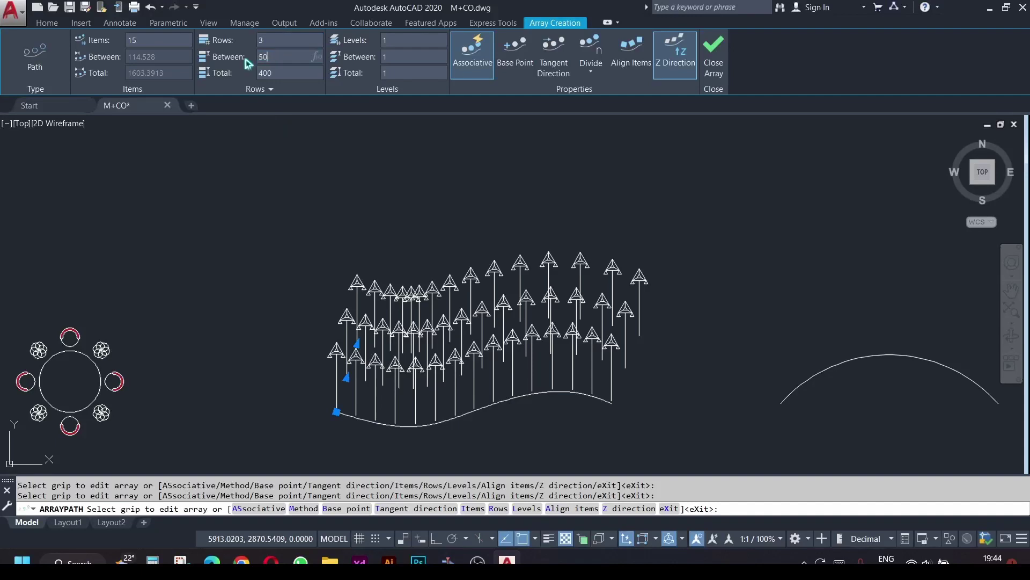
pyautogui.write('0')
pyautogui.press('Return')
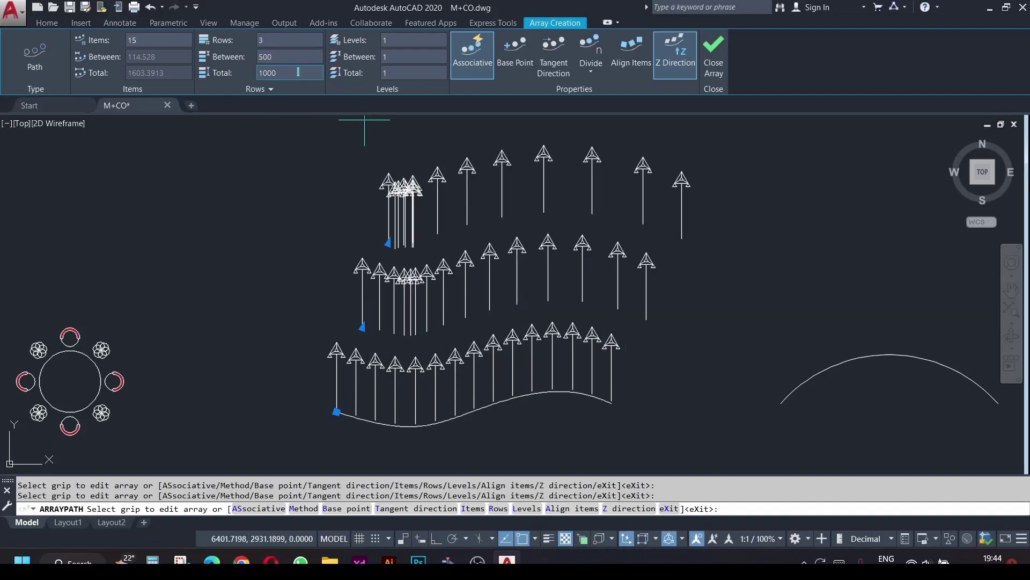
pyautogui.click(251, 73)
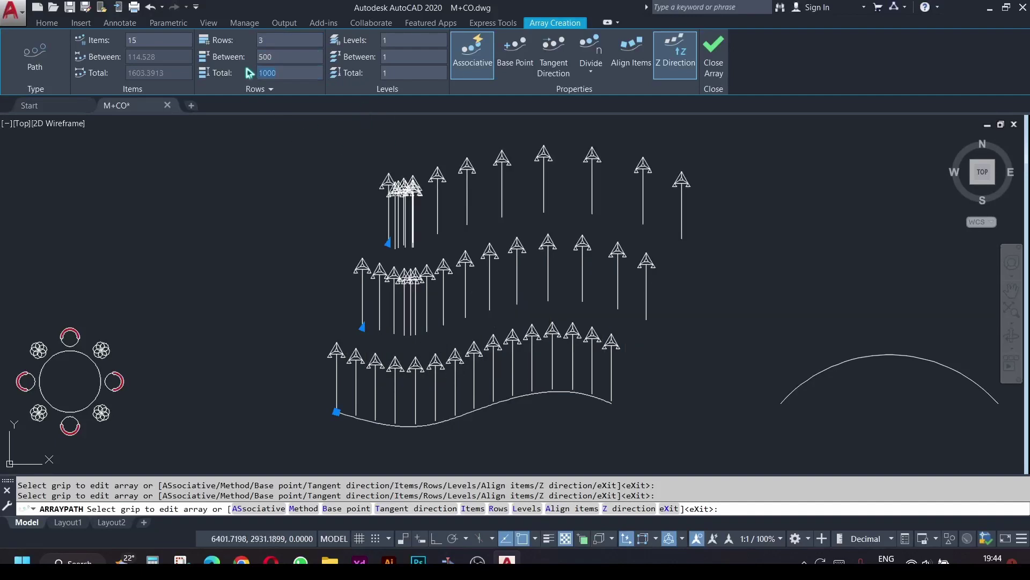
pyautogui.click(263, 41)
pyautogui.click(714, 60)
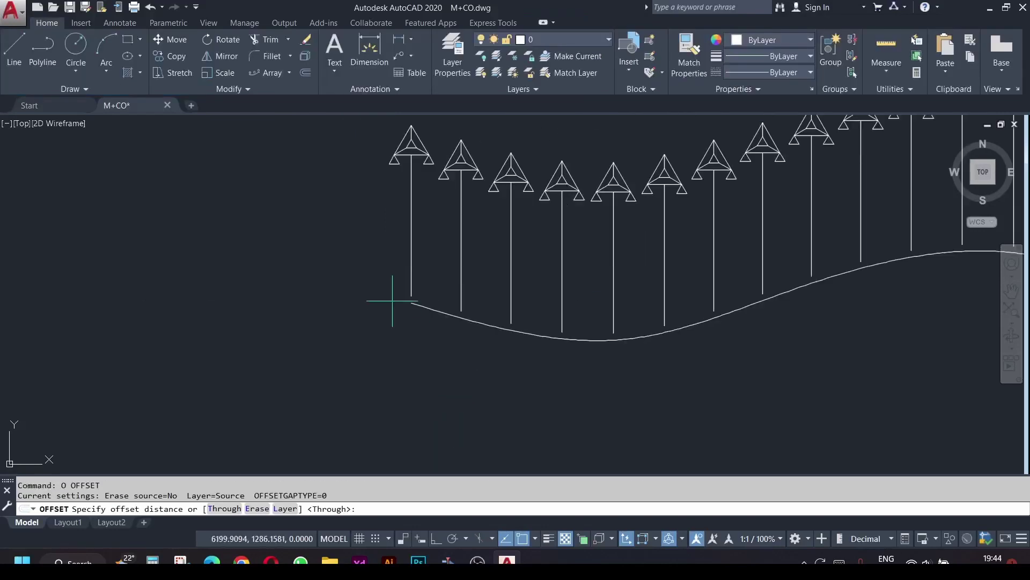
# Step: Offset the array's path curve downward by about 150, repeating the offset to make three parallel curves below it
pyautogui.click(410, 304)
pyautogui.click(401, 372)
pyautogui.click(434, 309)
pyautogui.click(435, 379)
pyautogui.scroll(-4, 434, 379)
pyautogui.click(477, 389)
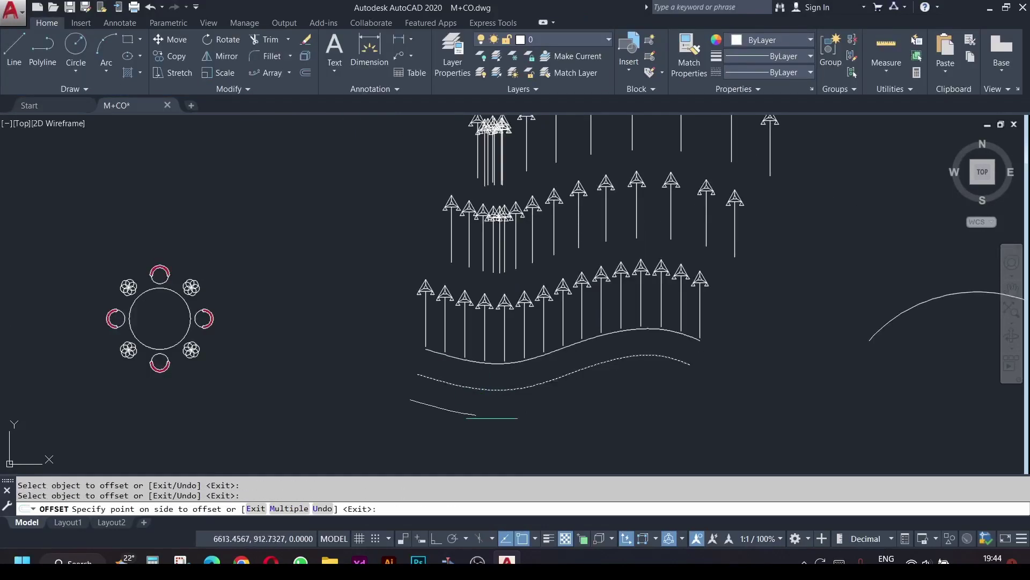
pyautogui.click(493, 417)
pyautogui.click(493, 416)
pyautogui.click(499, 438)
pyautogui.moveTo(709, 395); pyautogui.dragTo(711, 401, button='middle')
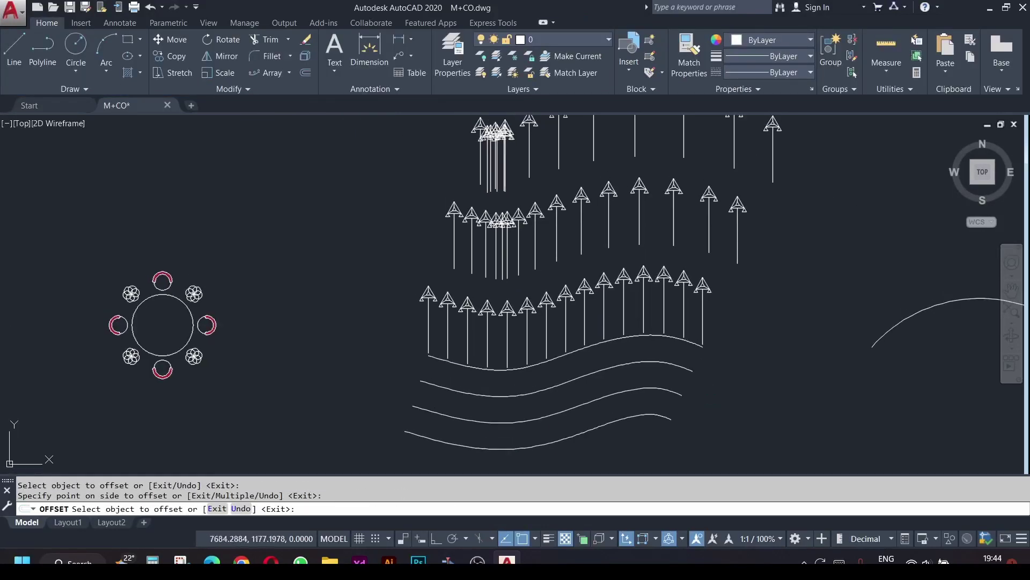
# Step: Offset the original path curve once upward by the same distance and end the Offset command
pyautogui.click(630, 338)
pyautogui.click(633, 309)
pyautogui.scroll(4, 543, 396)
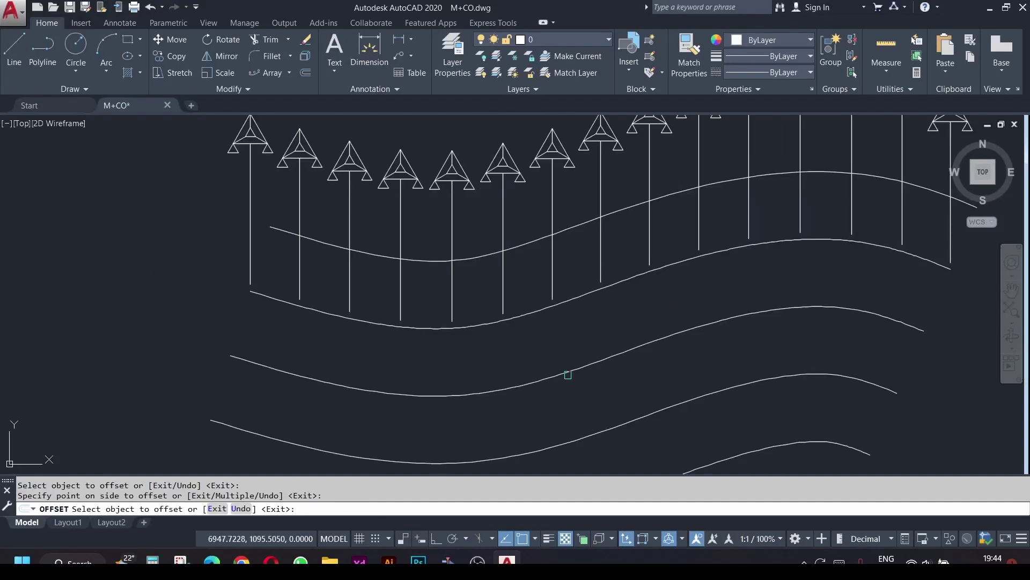
pyautogui.press('Escape')
pyautogui.press('Escape')
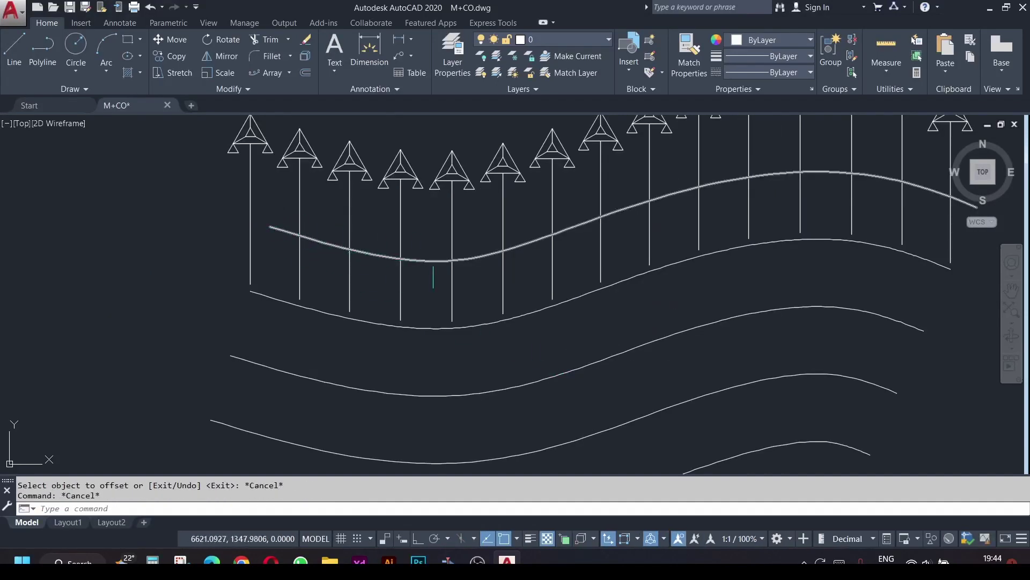
# Step: Offset the path curve upward twice using a larger distance picked between two points
pyautogui.moveTo(528, 243); pyautogui.dragTo(475, 278, button='middle')
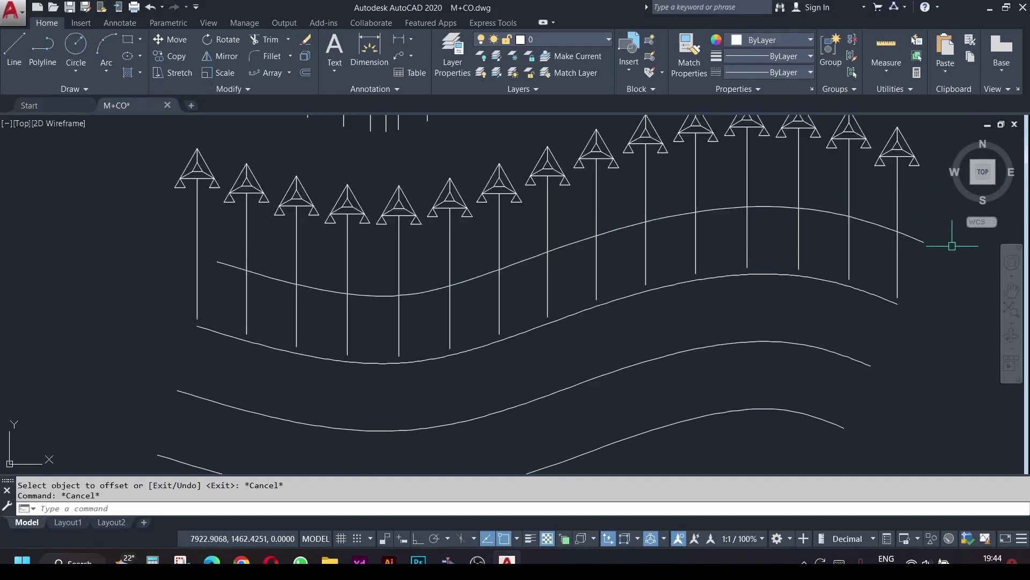
pyautogui.scroll(-4, 769, 257)
pyautogui.write('o')
pyautogui.press('Return')
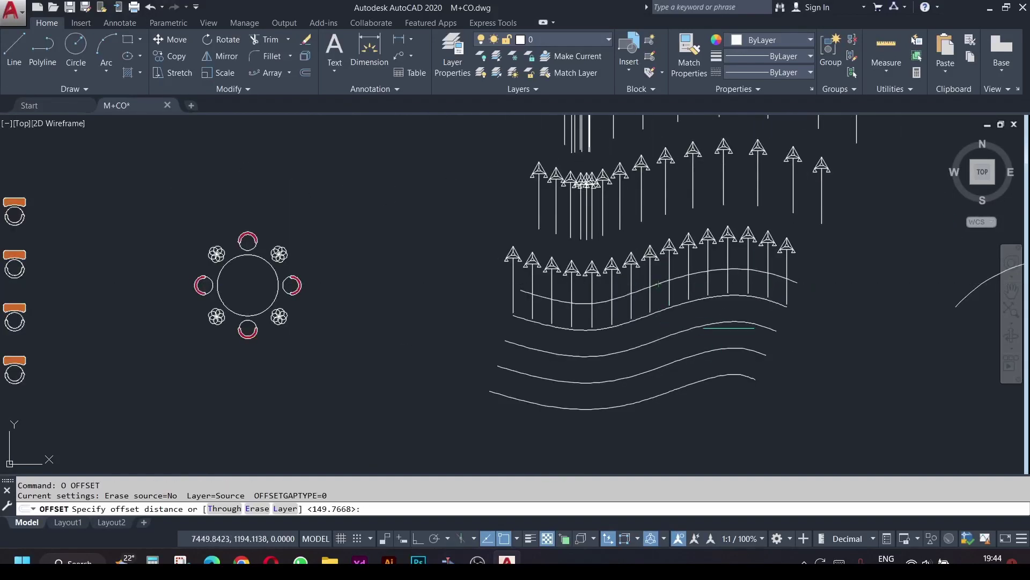
pyautogui.click(785, 307)
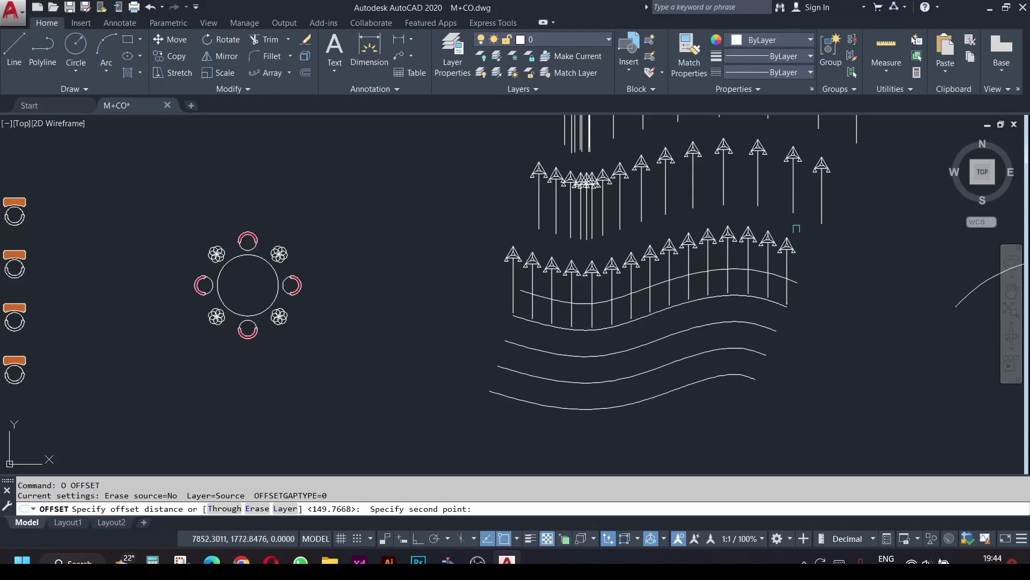
pyautogui.click(803, 261)
pyautogui.click(777, 307)
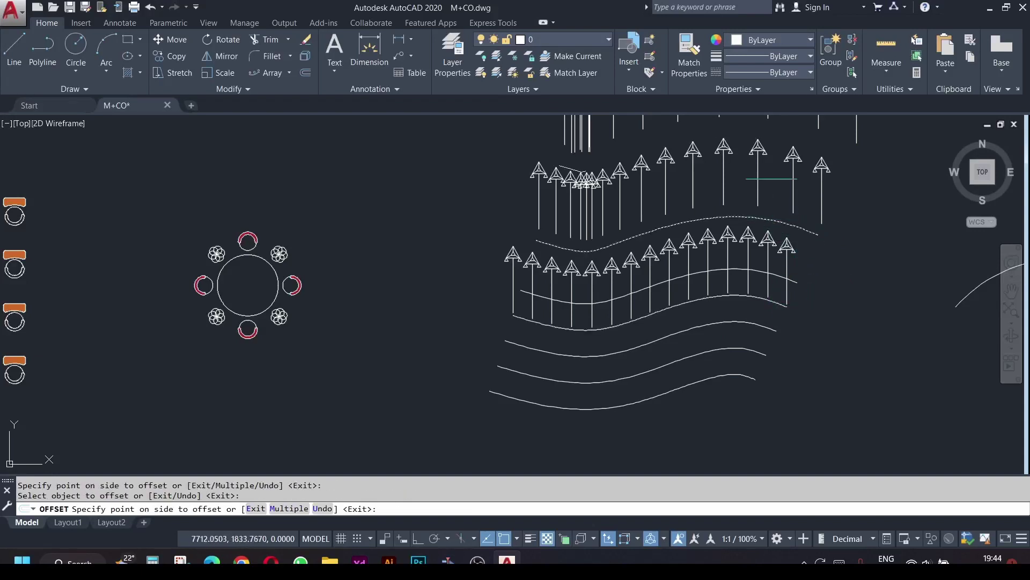
pyautogui.click(809, 147)
# Step: Try to offset the uppermost curve once more, and cancel the Offset command
pyautogui.scroll(6, 554, 159)
pyautogui.click(576, 220)
pyautogui.click(680, 207)
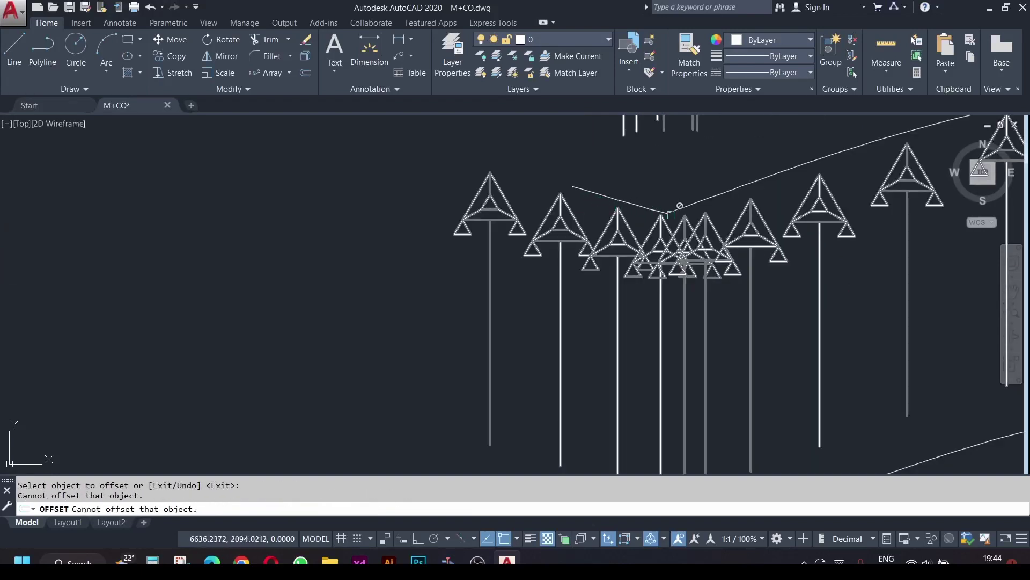
pyautogui.click(669, 215)
pyautogui.scroll(-4, 669, 215)
pyautogui.moveTo(795, 157); pyautogui.dragTo(558, 248, button='middle')
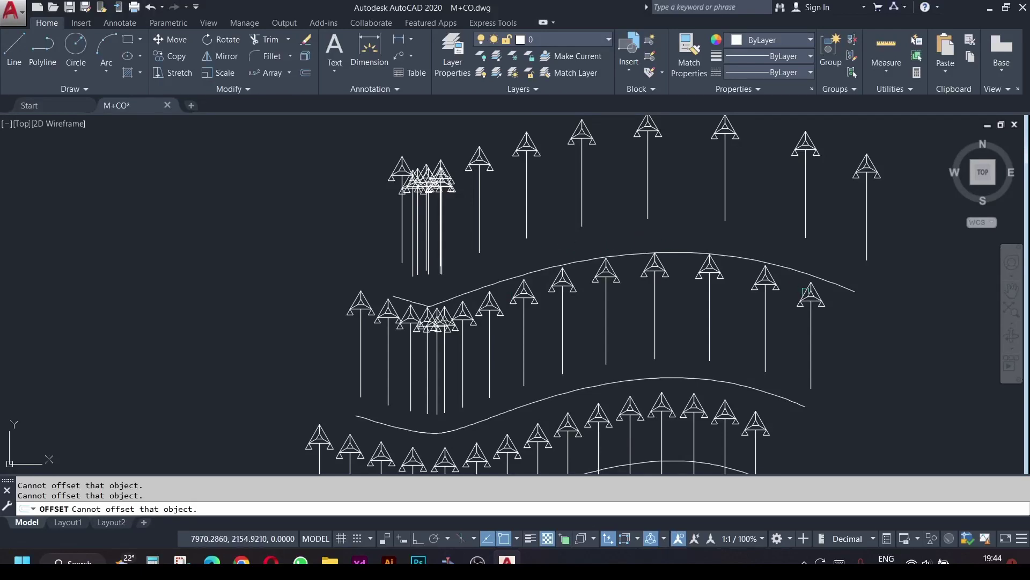
pyautogui.press('Escape')
# Step: Delete the widely spaced offset curves around the array's middle row of symbols
pyautogui.moveTo(449, 437); pyautogui.dragTo(495, 407, button='middle')
pyautogui.click(490, 408)
pyautogui.click(463, 398)
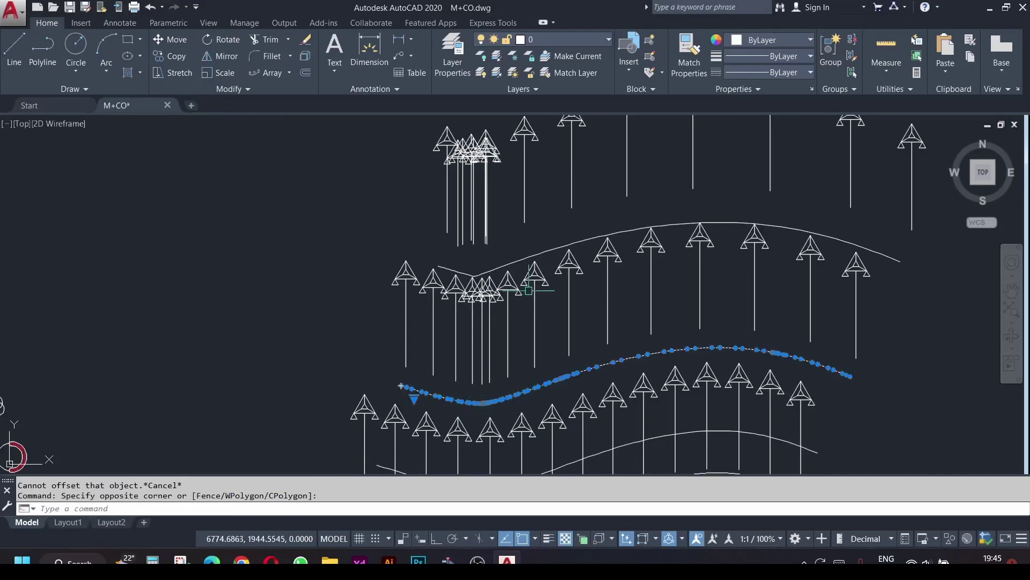
pyautogui.press('Delete')
# Step: Select the path array of symbols and reduce its number of rows to 1
pyautogui.click(569, 350)
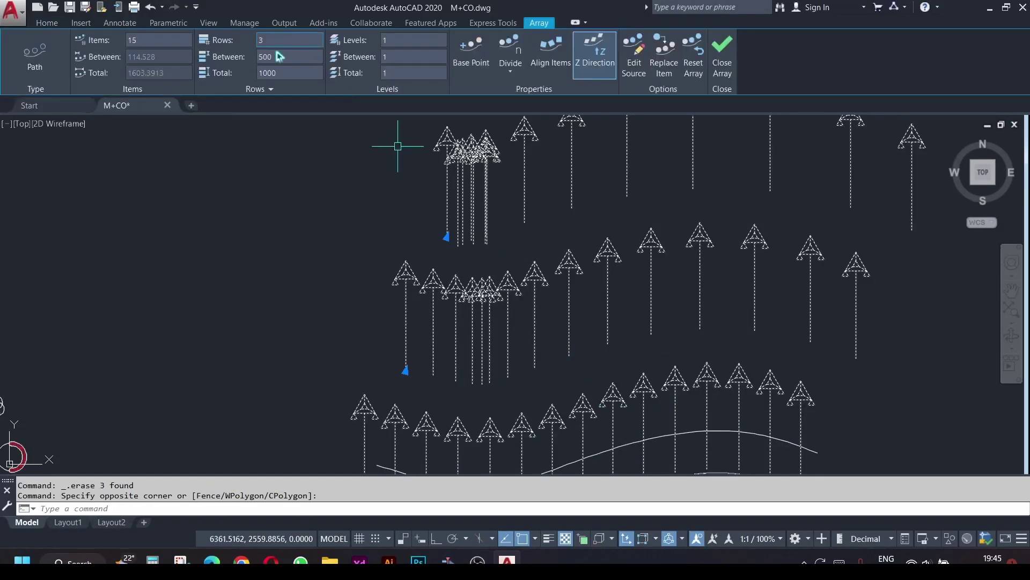
pyautogui.scroll(-2, 438, 272)
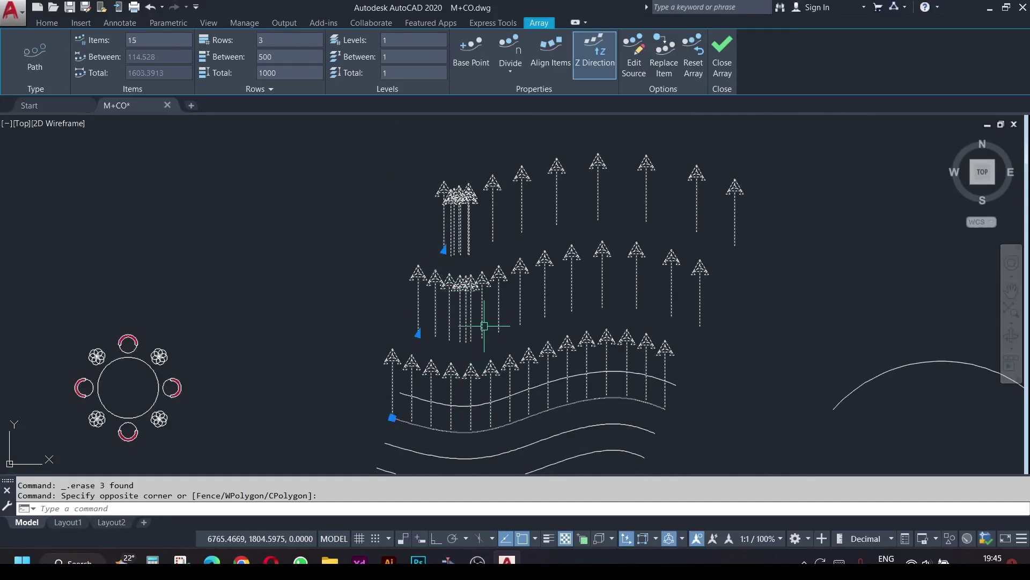
pyautogui.press('Escape')
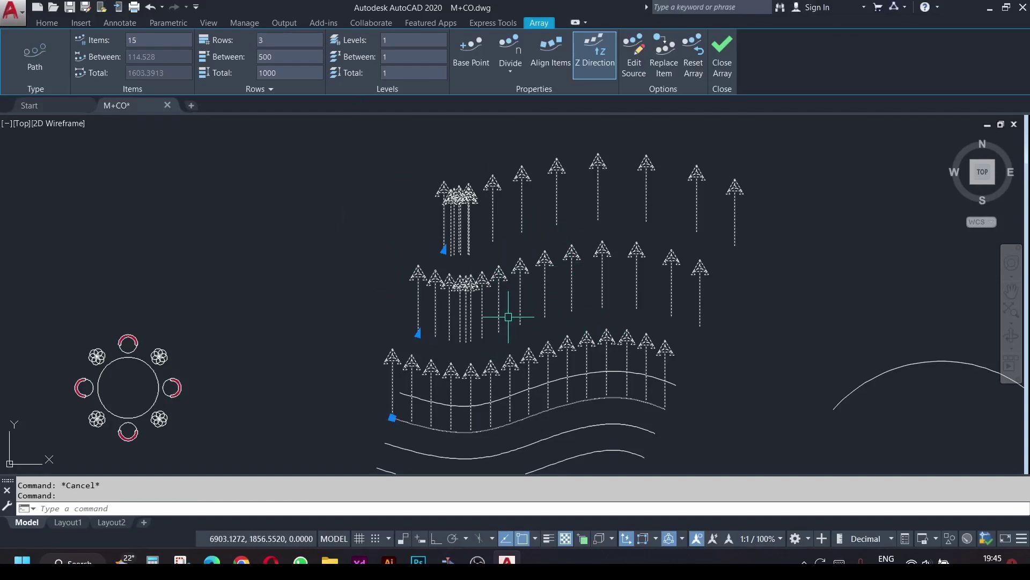
pyautogui.scroll(-2, 508, 317)
pyautogui.moveTo(507, 315)
pyautogui.mouseDown(button='middle')
pyautogui.moveTo(493, 276)
pyautogui.moveTo(473, 396)
pyautogui.mouseUp(button='middle')
pyautogui.scroll(4, 490, 375)
pyautogui.scroll(-2, 484, 306)
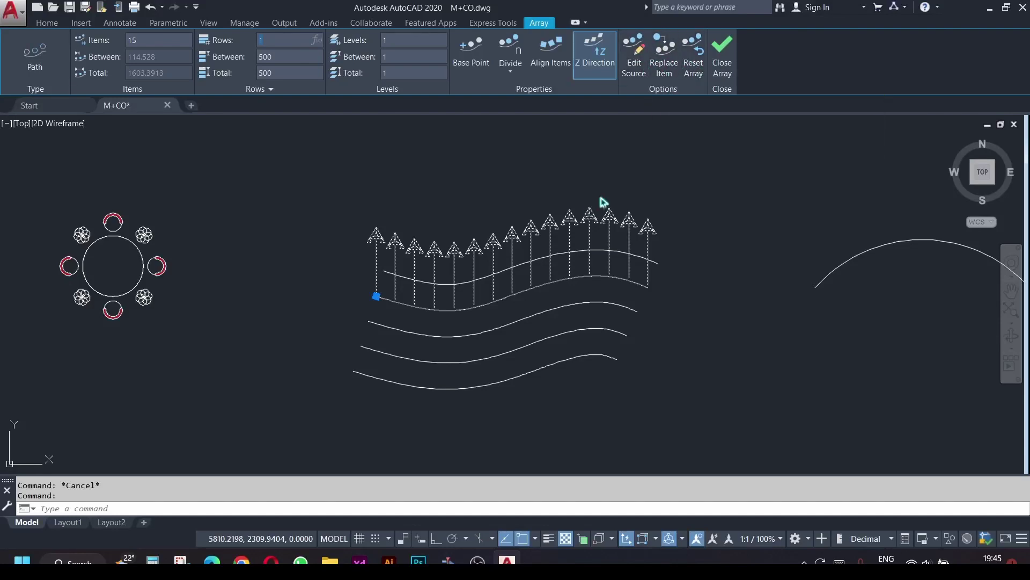
pyautogui.moveTo(162, 191)
pyautogui.mouseDown(button='middle')
pyautogui.moveTo(251, 181)
pyautogui.moveTo(499, 197)
pyautogui.mouseUp(button='middle')
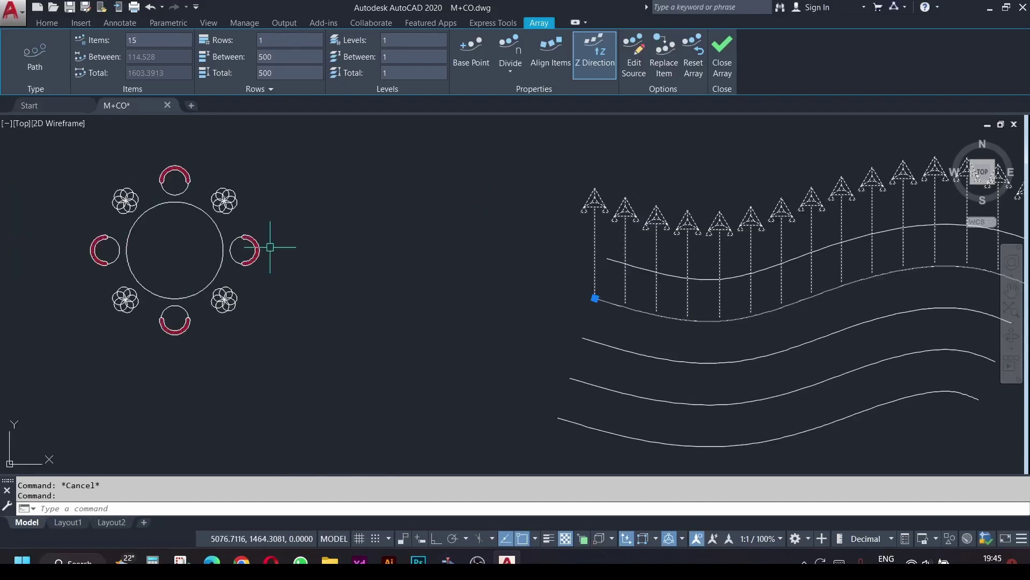
pyautogui.moveTo(349, 273); pyautogui.dragTo(281, 272, button='middle')
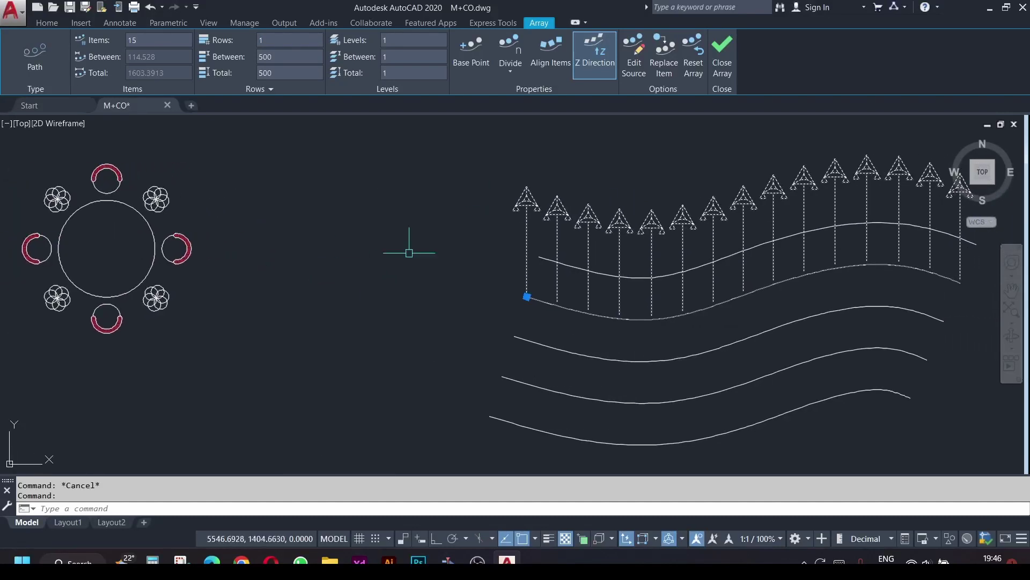